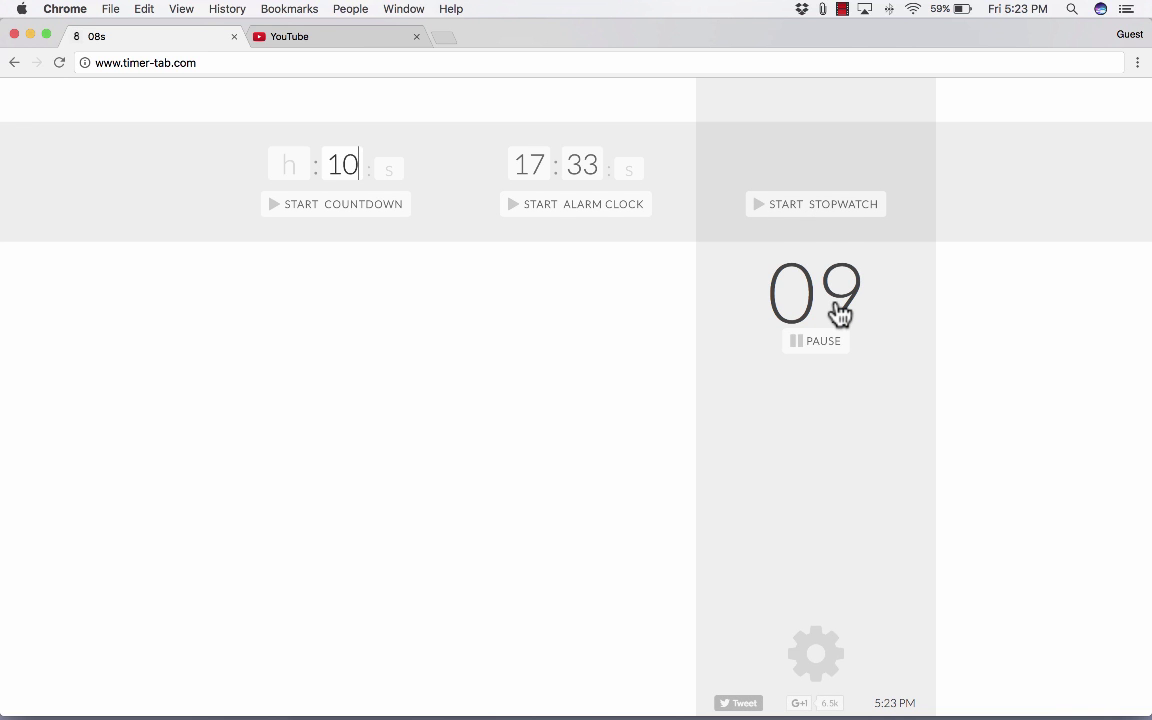
Start the stopwatch, pause and resume it, then restart it from zero
{"action": "left_click", "coordinate": [828, 221]}
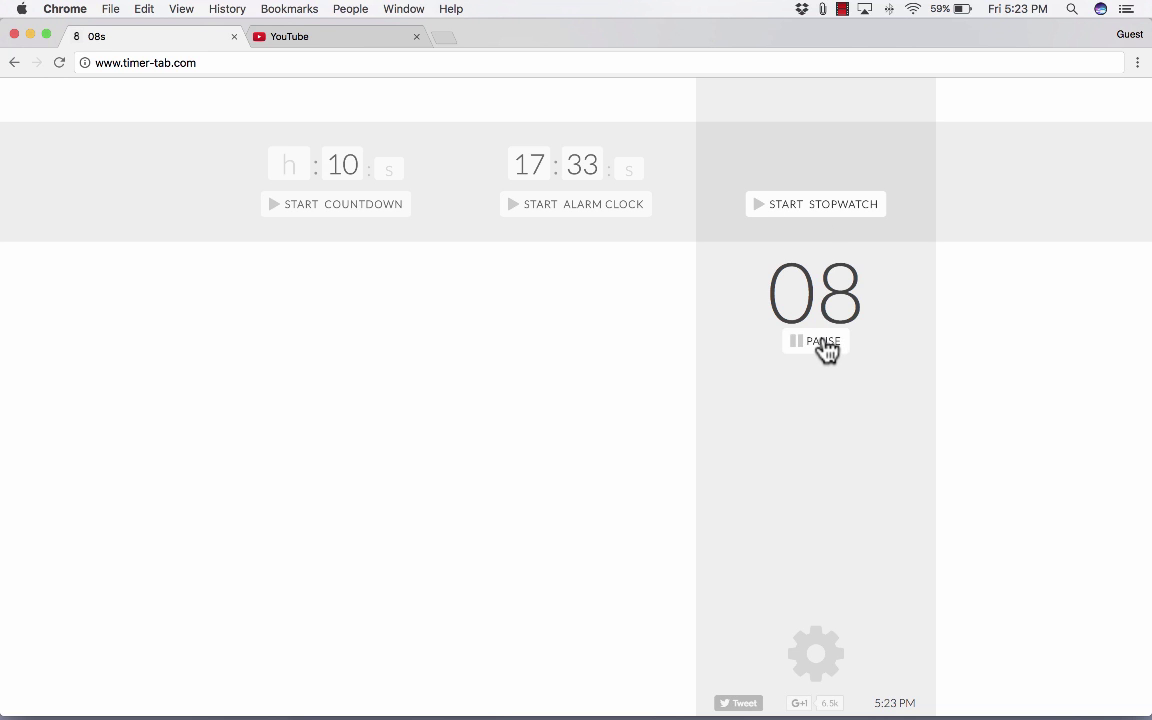
{"action": "left_click", "coordinate": [823, 344]}
{"action": "left_click", "coordinate": [820, 348]}
{"action": "left_click", "coordinate": [813, 222]}
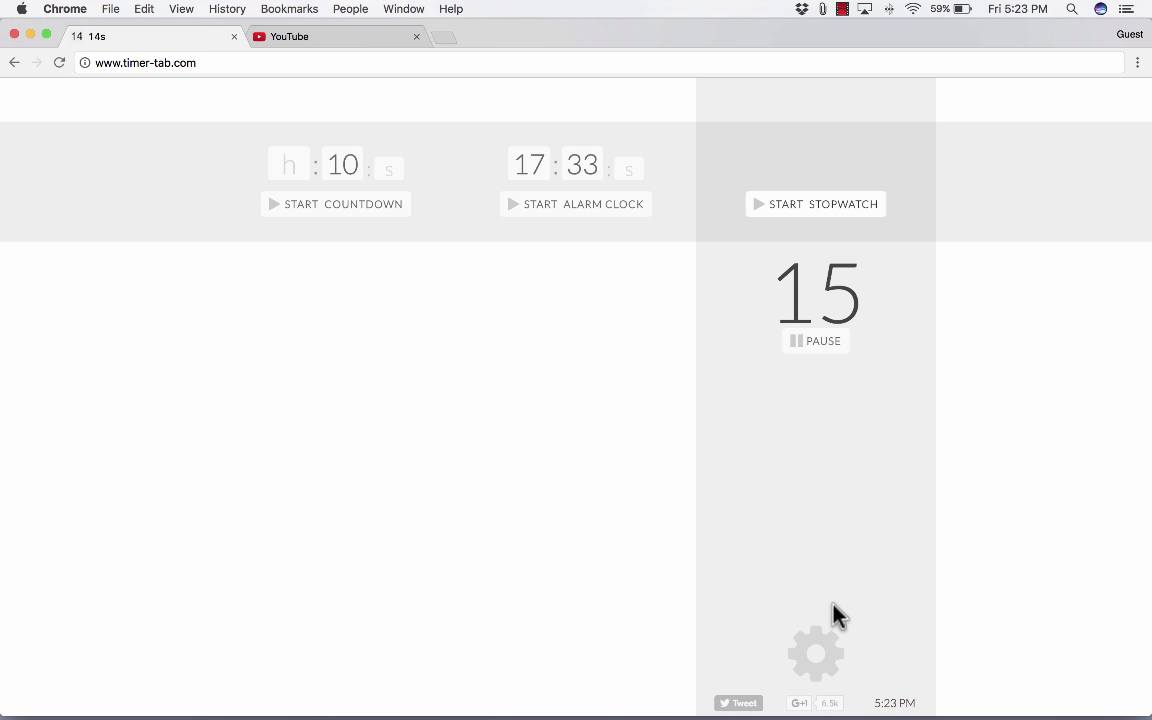
Accept adding Timer Tab to Chrome and reveal the YouTube Alarm, Background and Name fields
{"action": "mouse_move", "coordinate": [833, 625]}
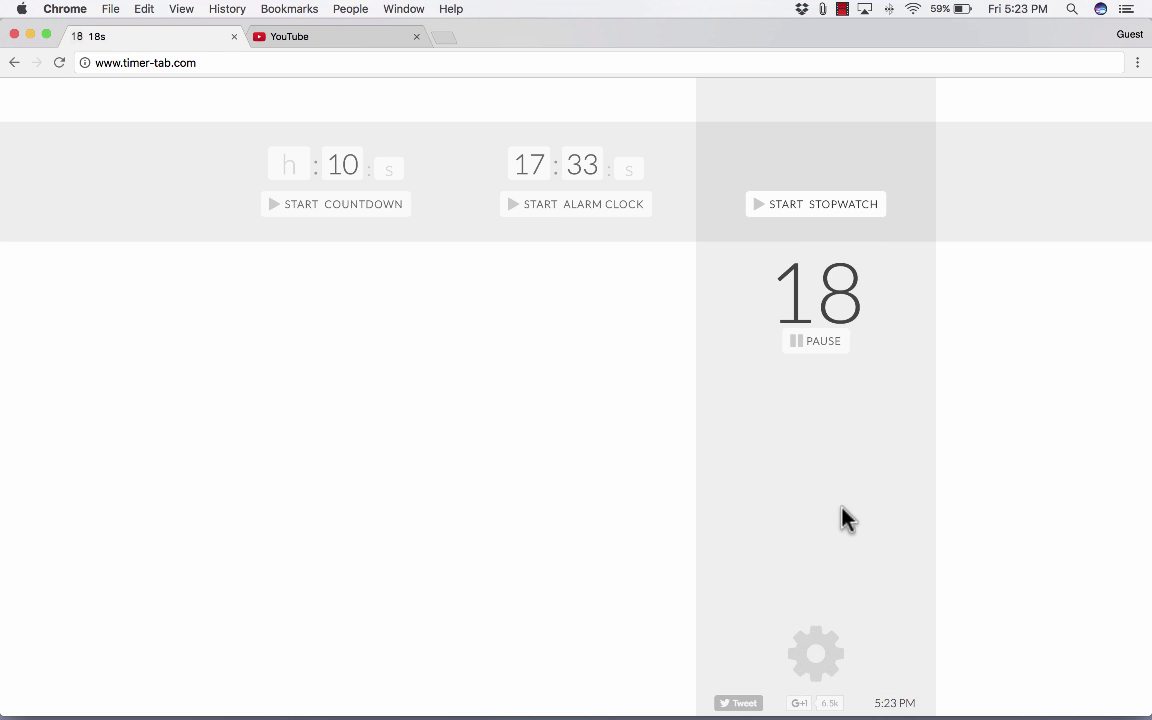
{"action": "mouse_move", "coordinate": [817, 645]}
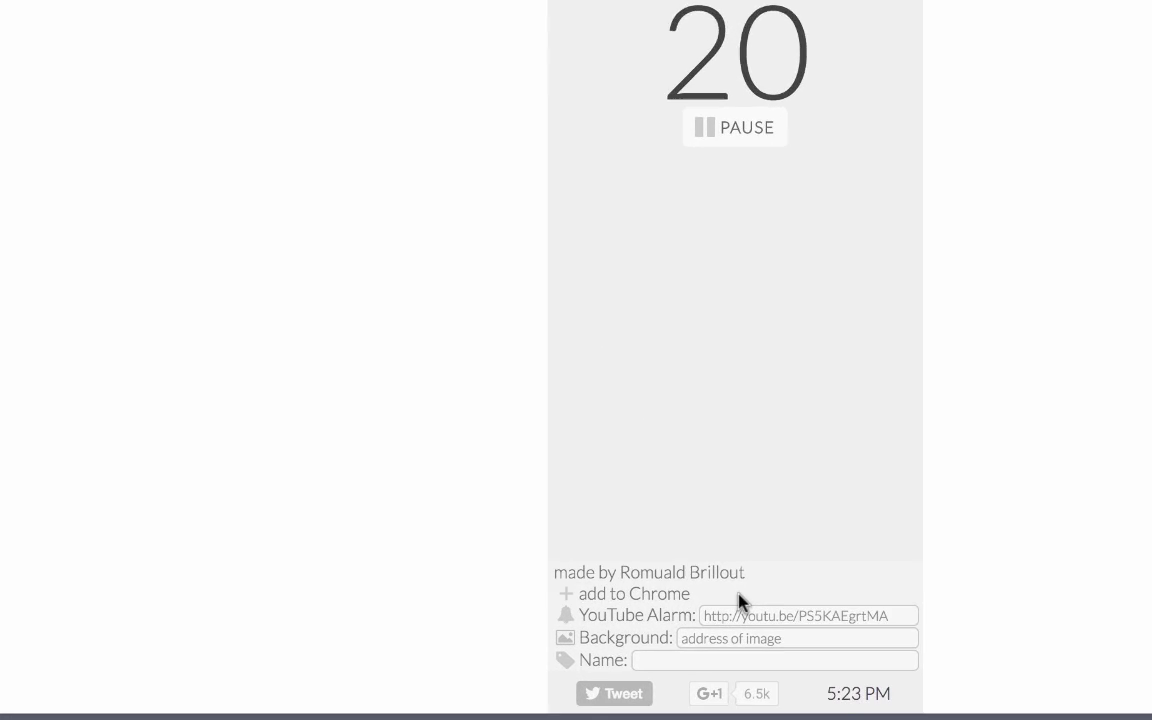
{"action": "mouse_move", "coordinate": [620, 545]}
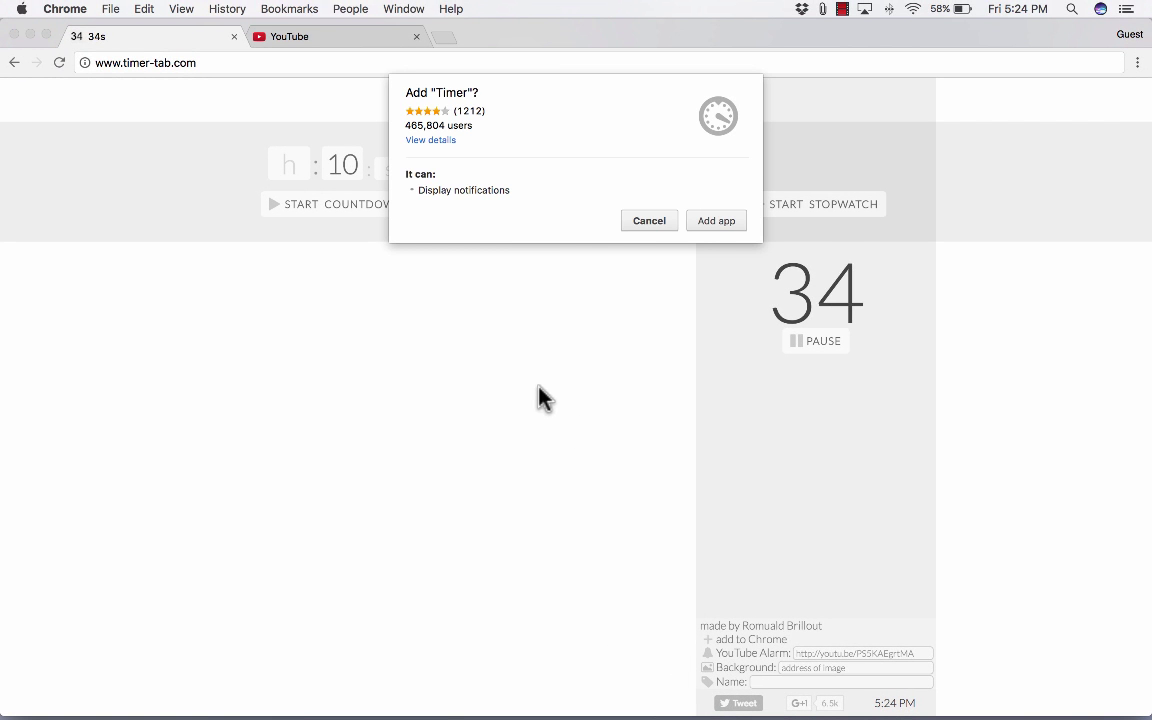
{"action": "left_click", "coordinate": [718, 222]}
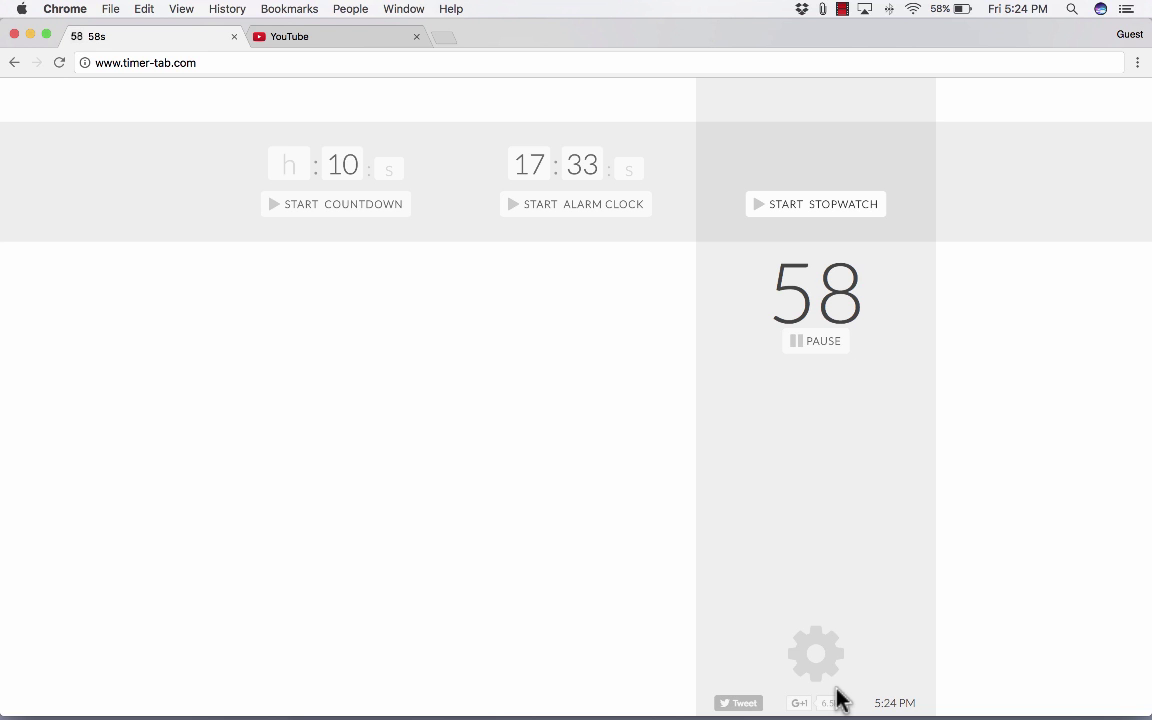
{"action": "mouse_move", "coordinate": [902, 643]}
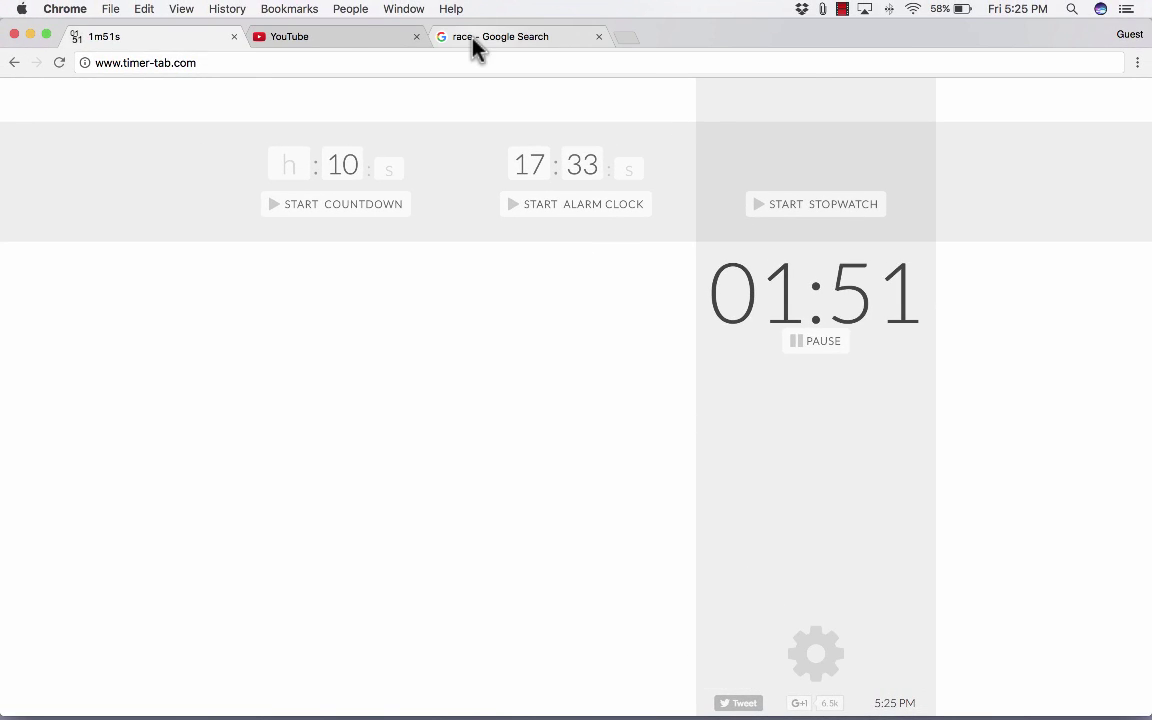
Open the full-size 2012 WTCC racing-cars photo from the image results and copy its address
{"action": "left_click", "coordinate": [470, 38]}
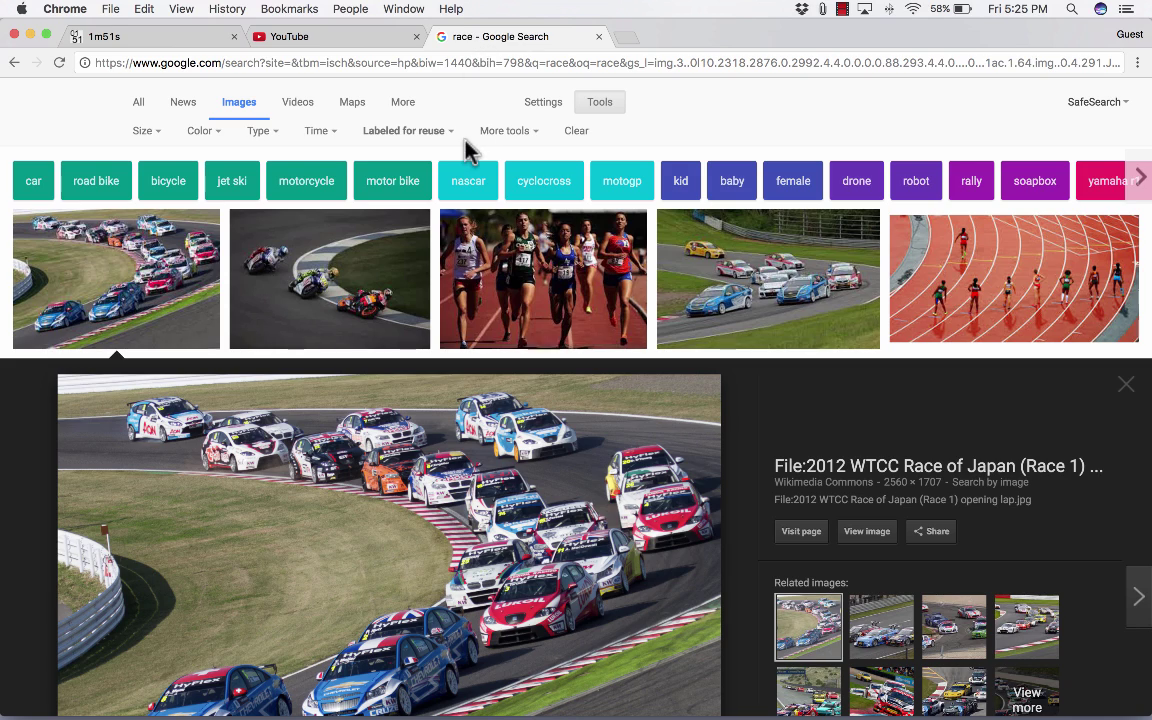
{"action": "scroll", "coordinate": [158, 290], "scroll_direction": "down", "scroll_amount": 3}
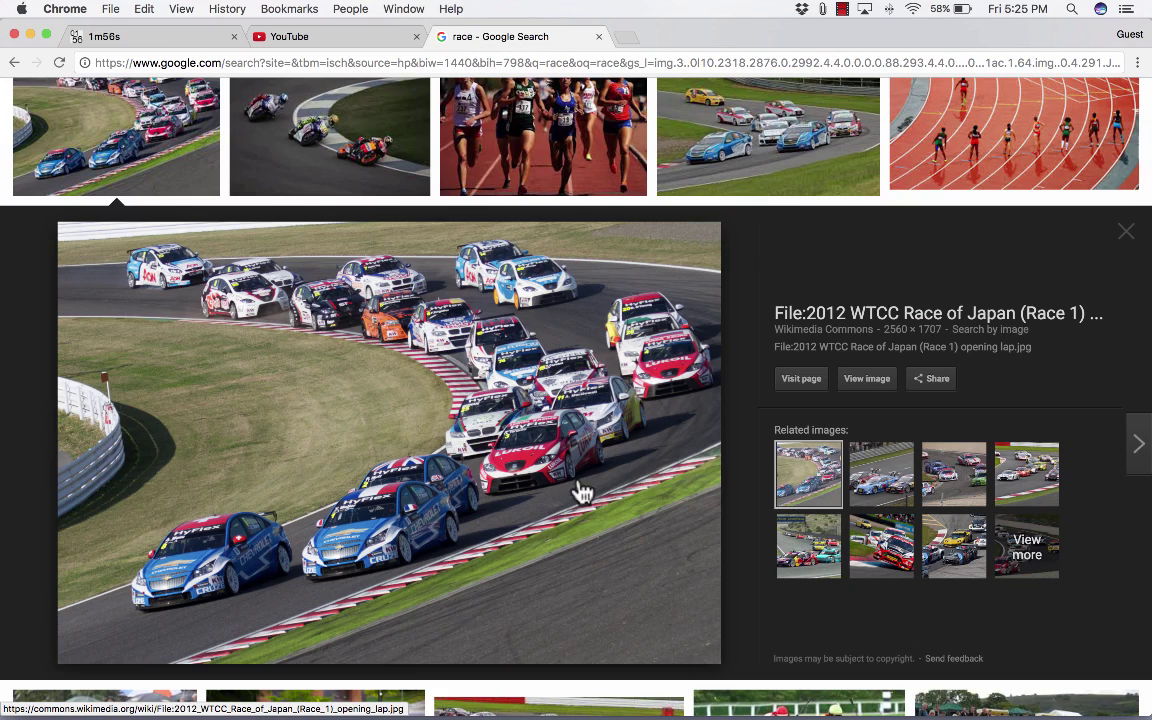
{"action": "left_click", "coordinate": [866, 378]}
{"action": "right_click", "coordinate": [460, 333]}
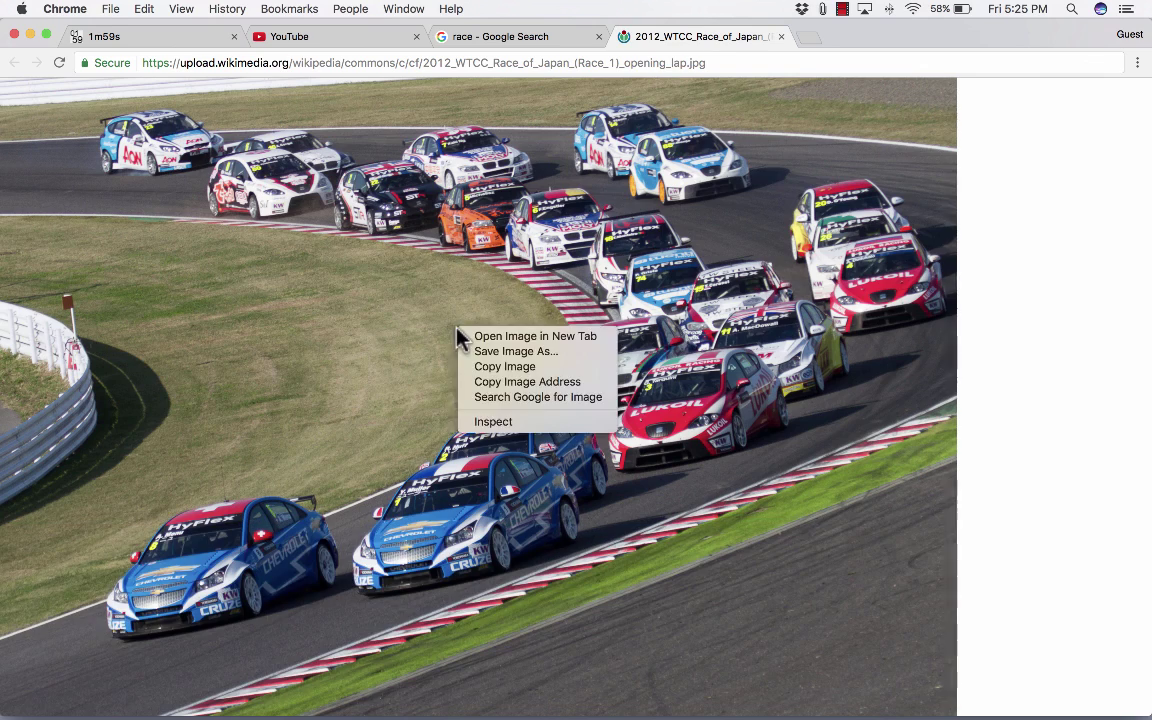
{"action": "left_click", "coordinate": [452, 42]}
{"action": "left_click", "coordinate": [453, 62]}
{"action": "right_click", "coordinate": [454, 63]}
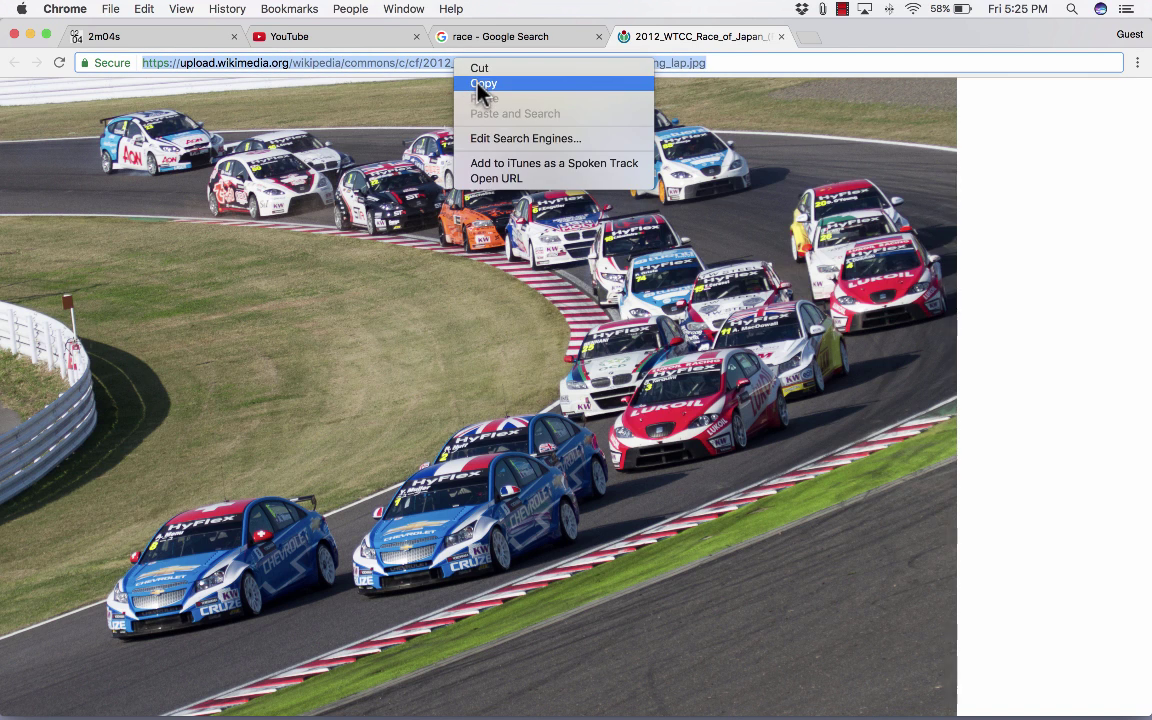
{"action": "left_click", "coordinate": [485, 83]}
Paste the photo address into Timer Tab's Background field and dismiss the image size warning
{"action": "left_click", "coordinate": [178, 38]}
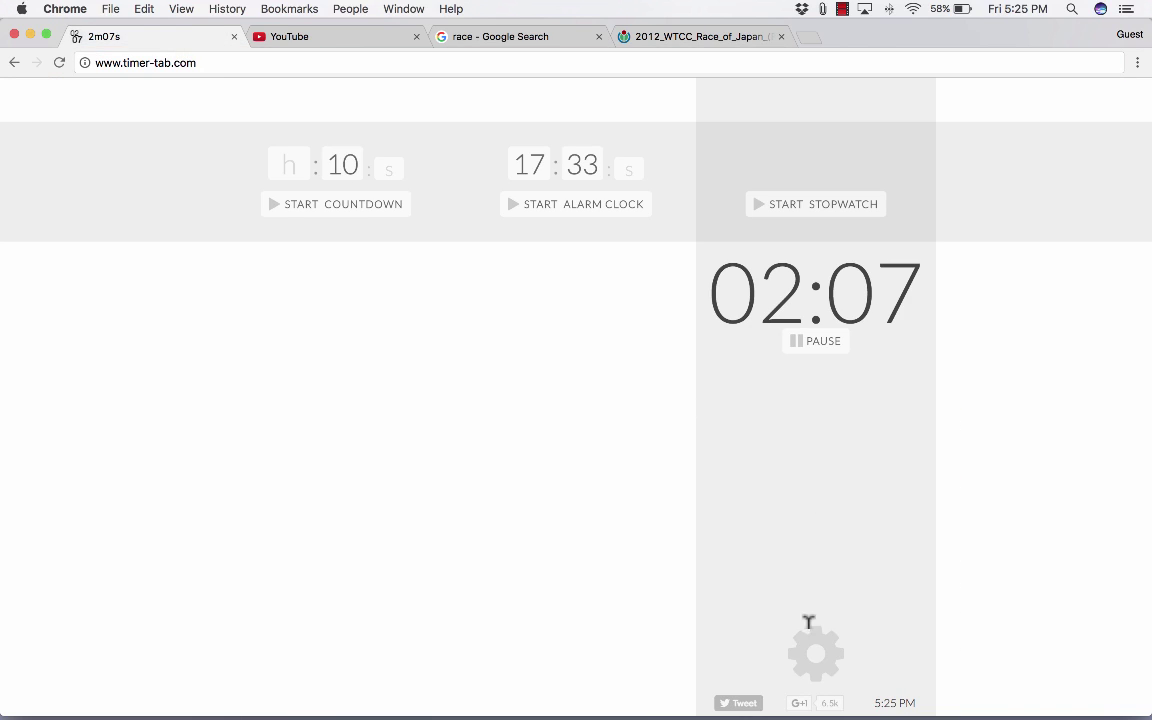
{"action": "mouse_move", "coordinate": [810, 648]}
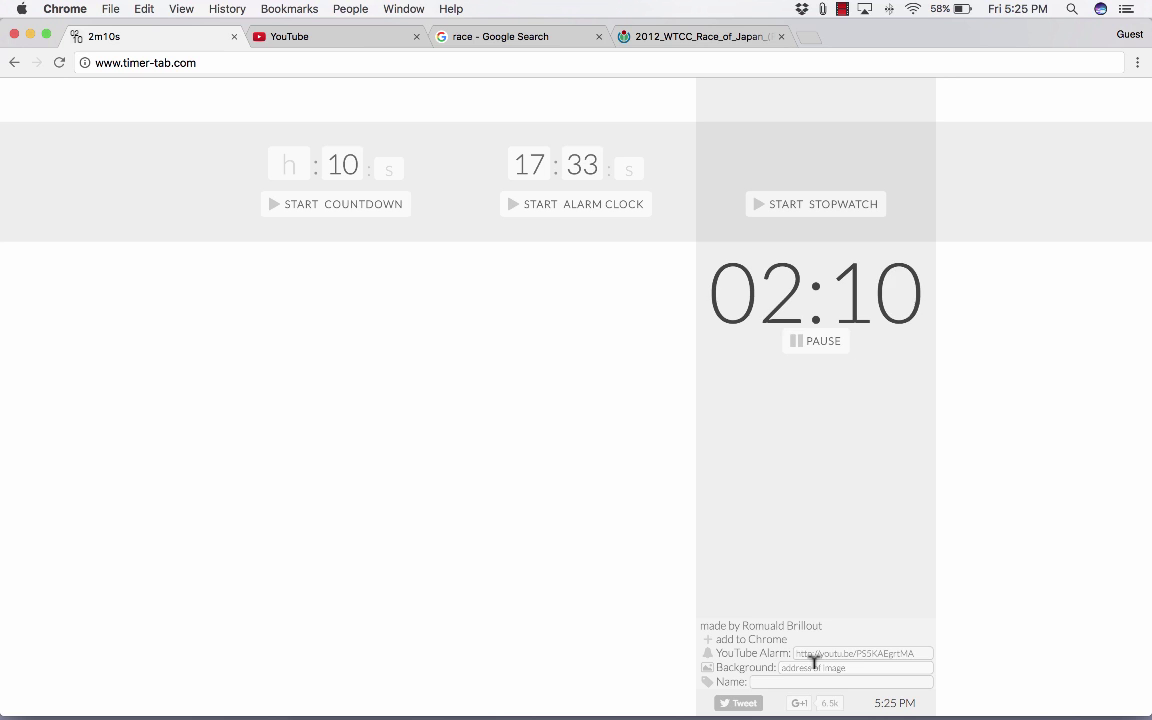
{"action": "left_click", "coordinate": [815, 666]}
{"action": "key", "text": "super+v"}
{"action": "left_click", "coordinate": [694, 270]}
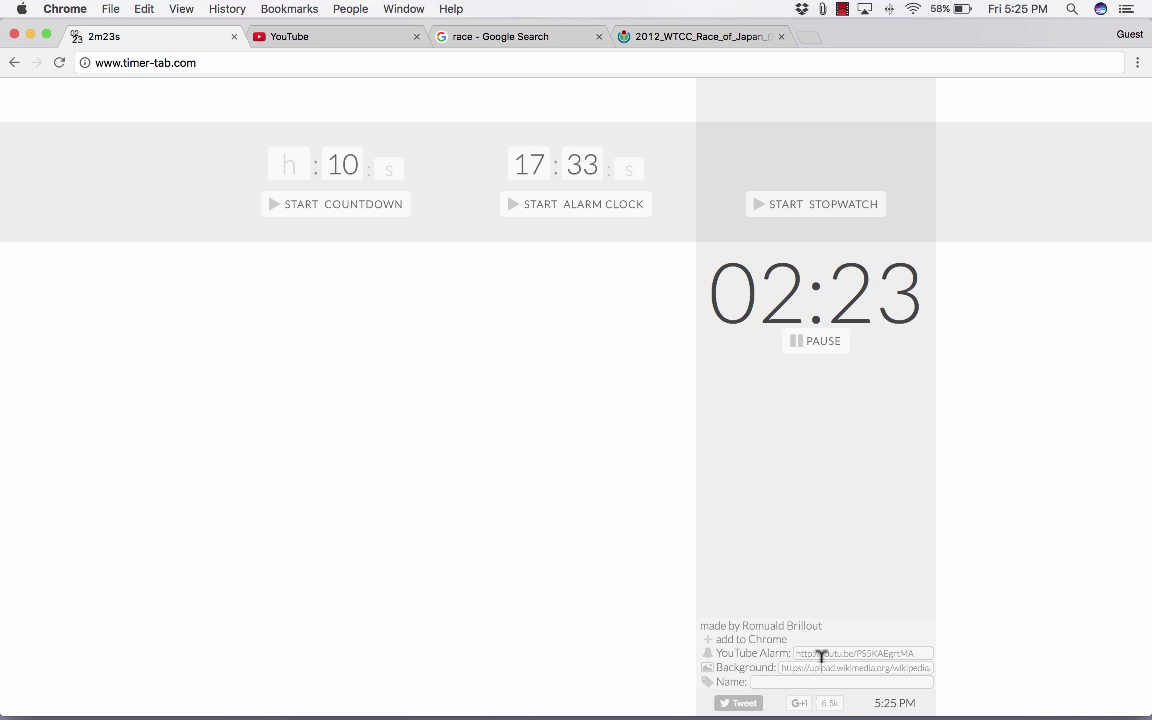
Close the full-size photo, copy the racing-cars thumbnail's image address, and return to the timer
{"action": "left_click", "coordinate": [685, 38]}
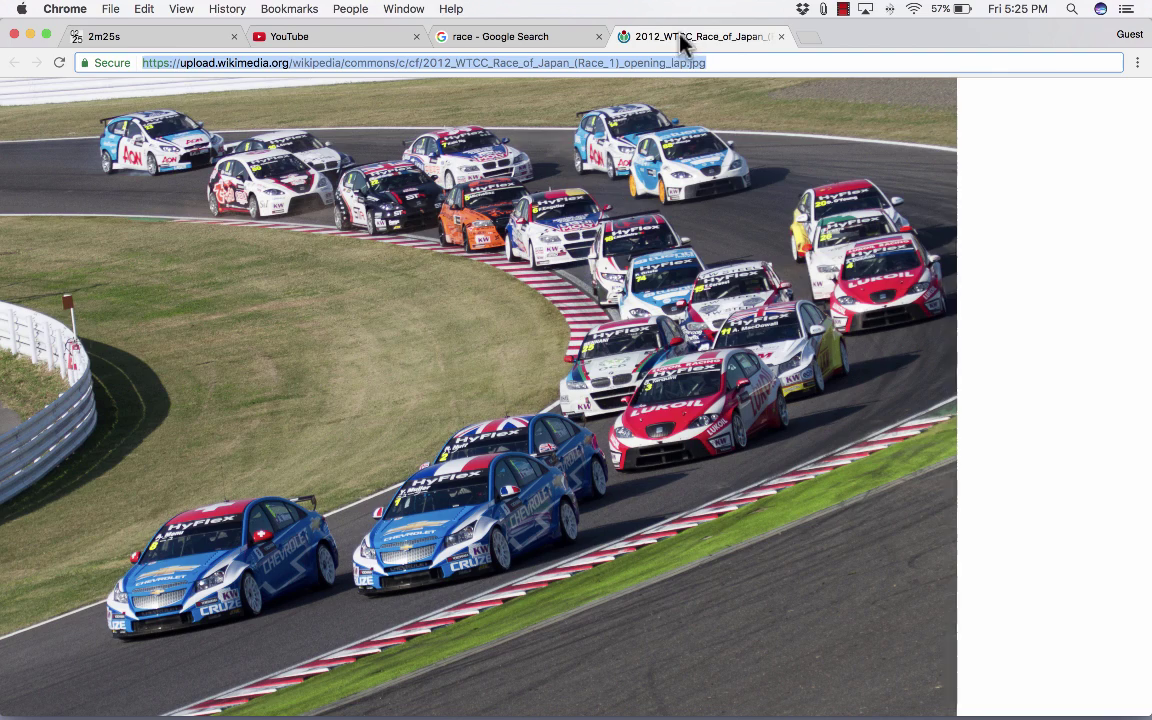
{"action": "left_click", "coordinate": [781, 37]}
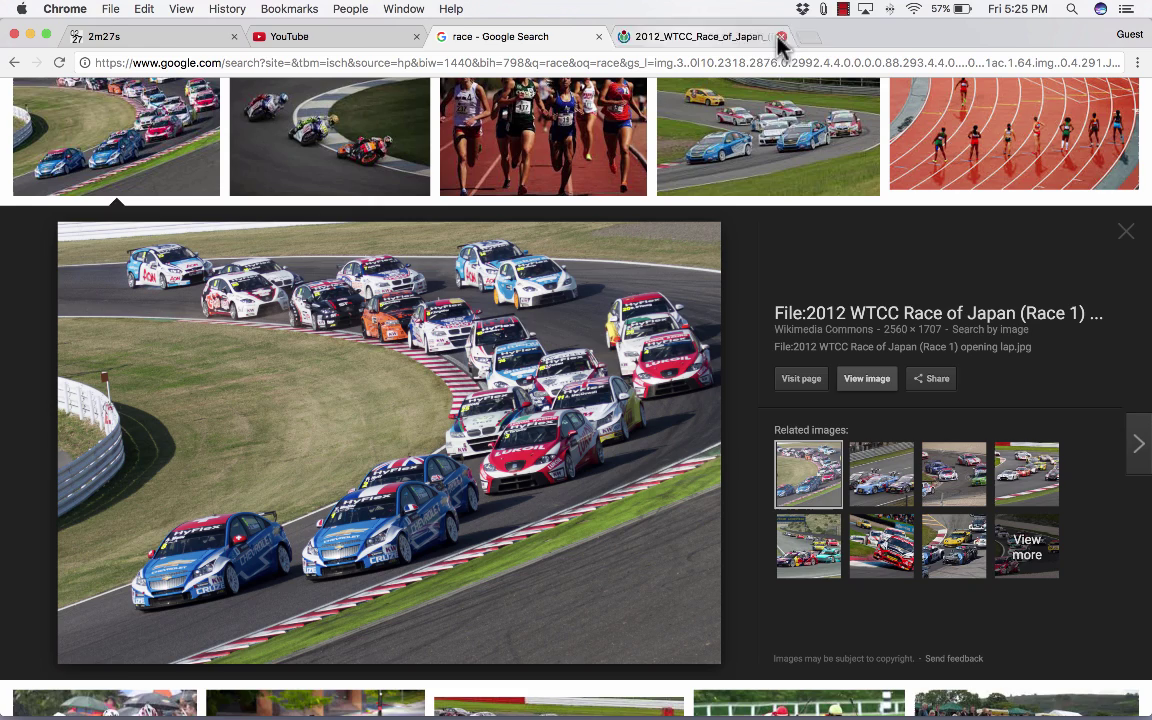
{"action": "right_click", "coordinate": [155, 168]}
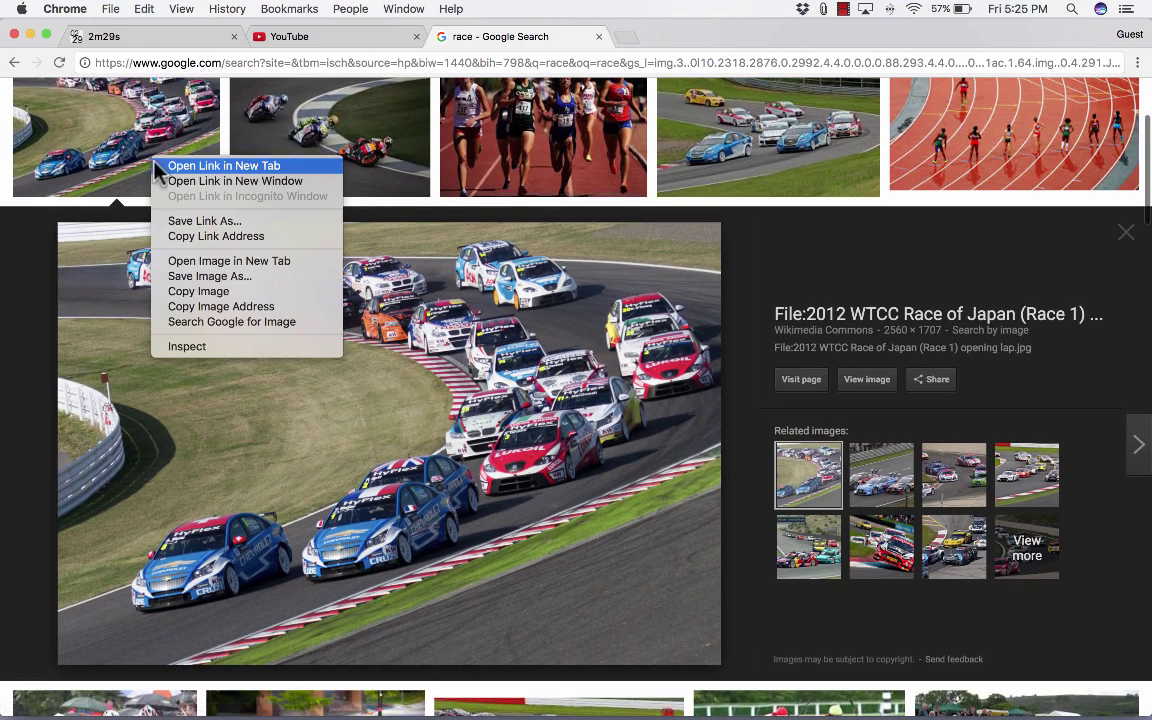
{"action": "left_click", "coordinate": [228, 282]}
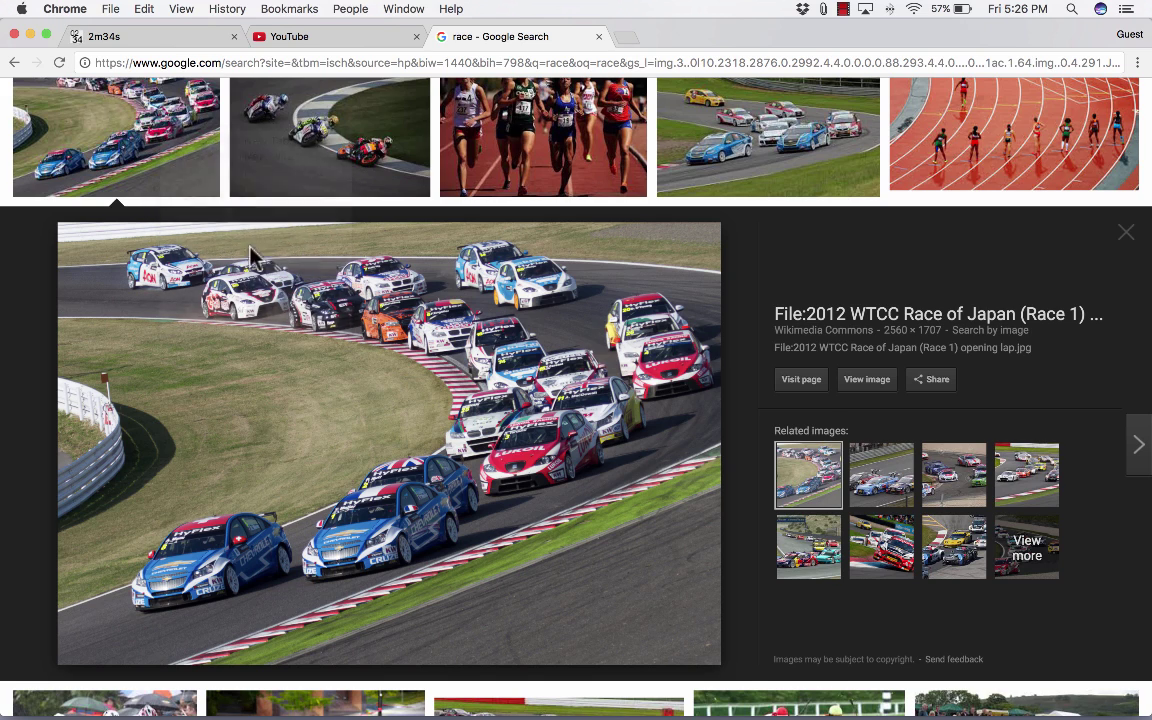
{"action": "left_click", "coordinate": [302, 38]}
{"action": "left_click", "coordinate": [187, 40]}
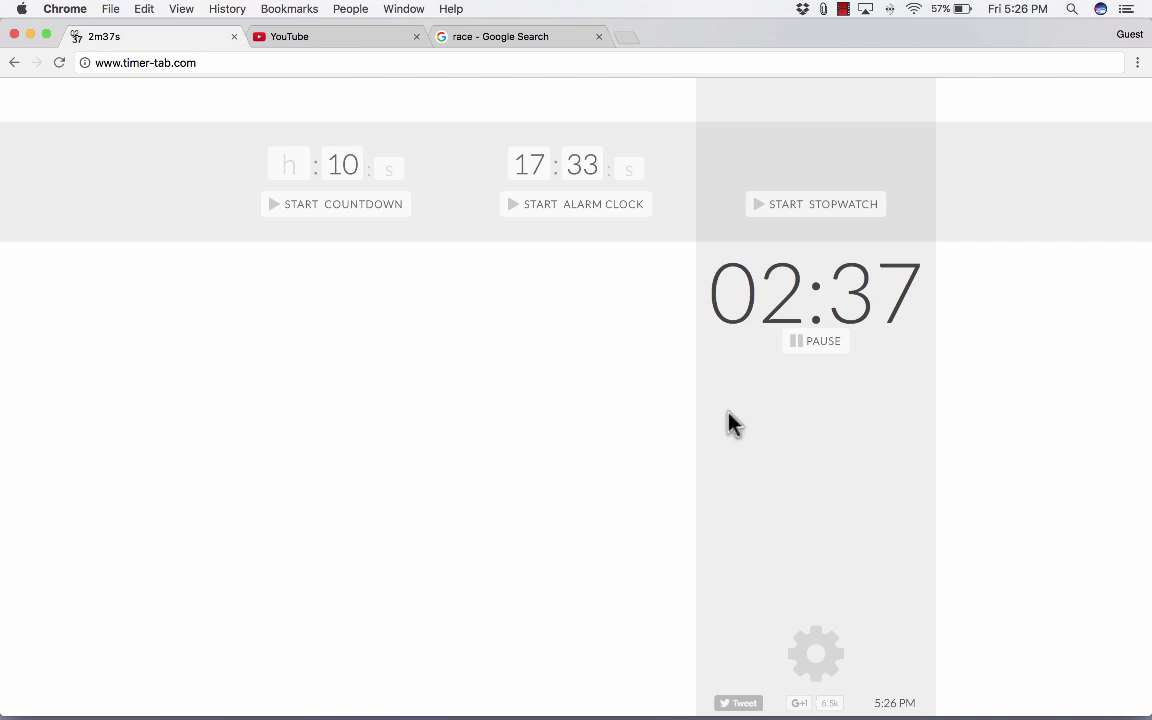
Name the timer 'Relay Race'
{"action": "mouse_move", "coordinate": [828, 653]}
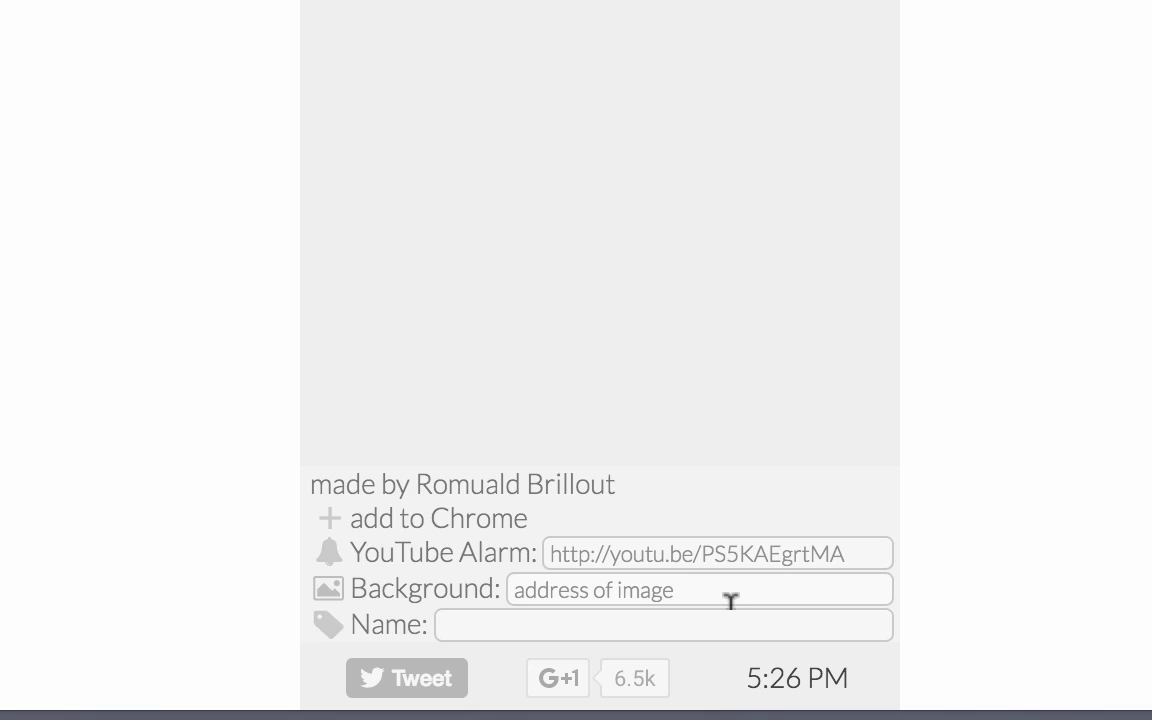
{"action": "left_click", "coordinate": [485, 624]}
{"action": "type", "text": "Relay Race"}
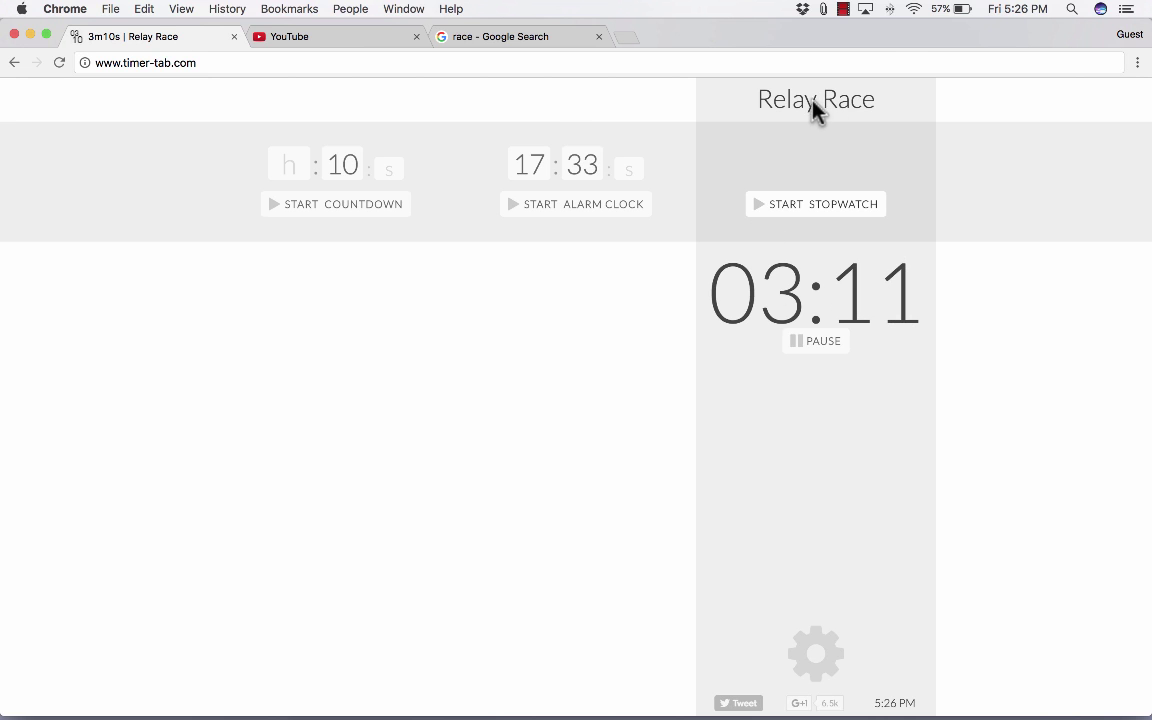
Try the alarm clock to 17:33, then start the 10-minute countdown
{"action": "left_click", "coordinate": [367, 214]}
{"action": "left_click", "coordinate": [576, 212]}
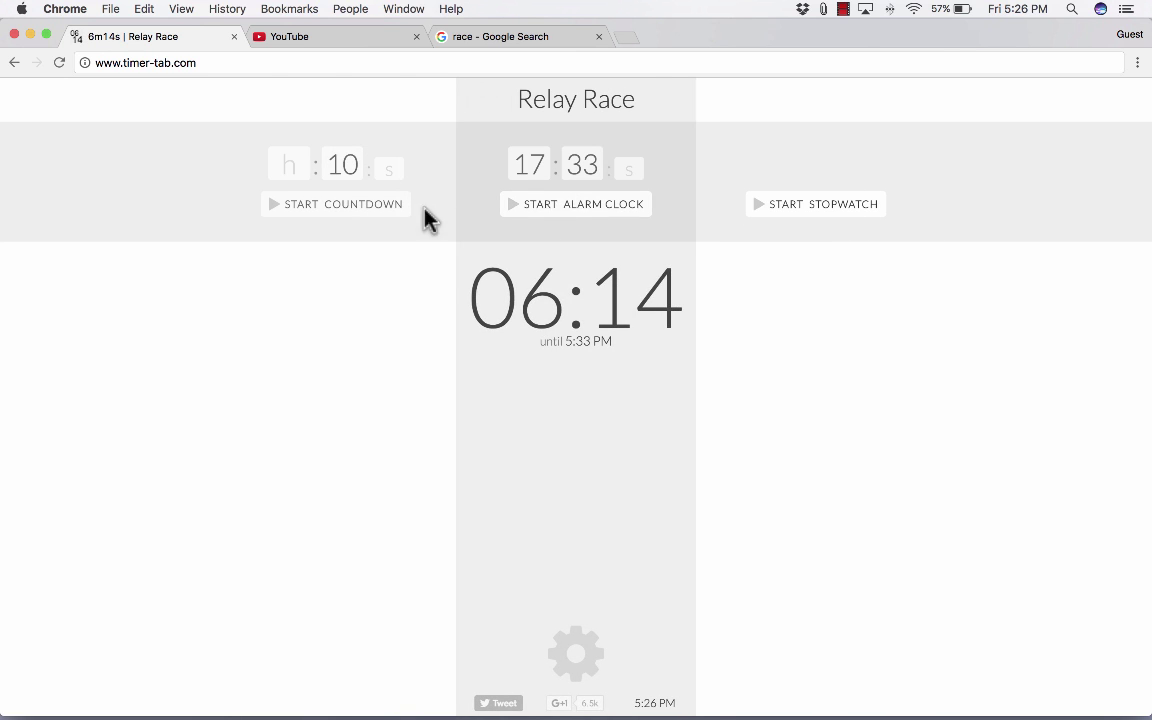
{"action": "left_click", "coordinate": [360, 214]}
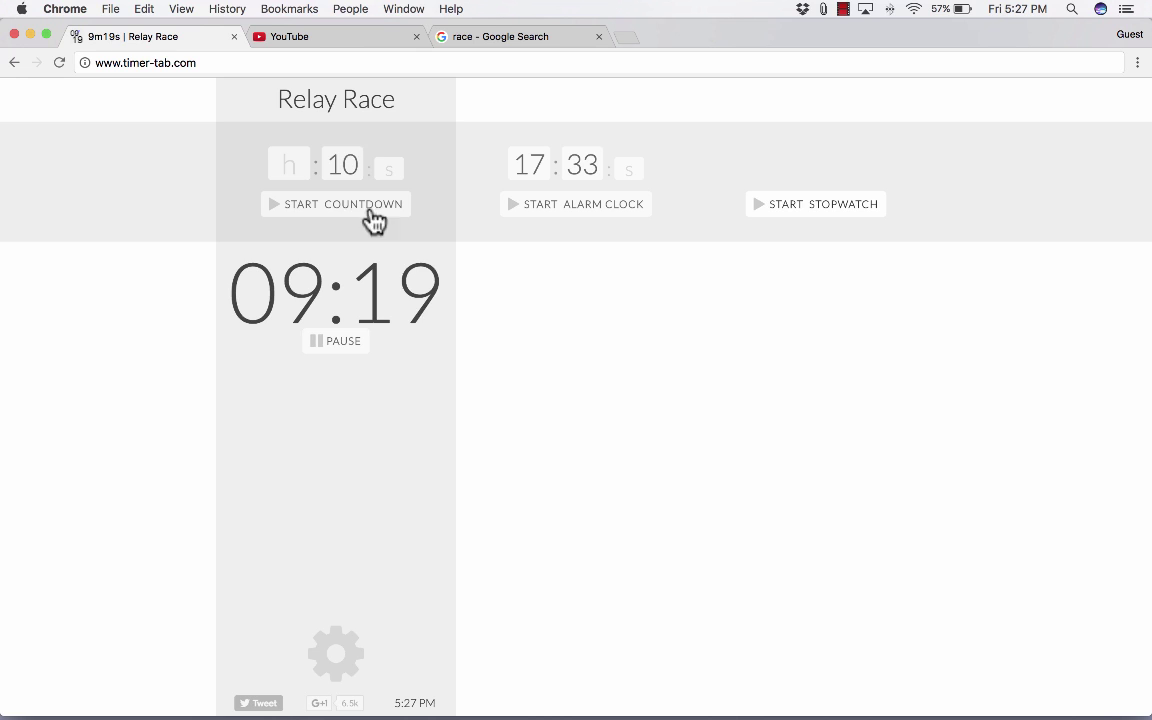
Change the countdown from 10 to 5 minutes and restart it
{"action": "left_click_drag", "start_coordinate": [333, 160], "coordinate": [380, 154]}
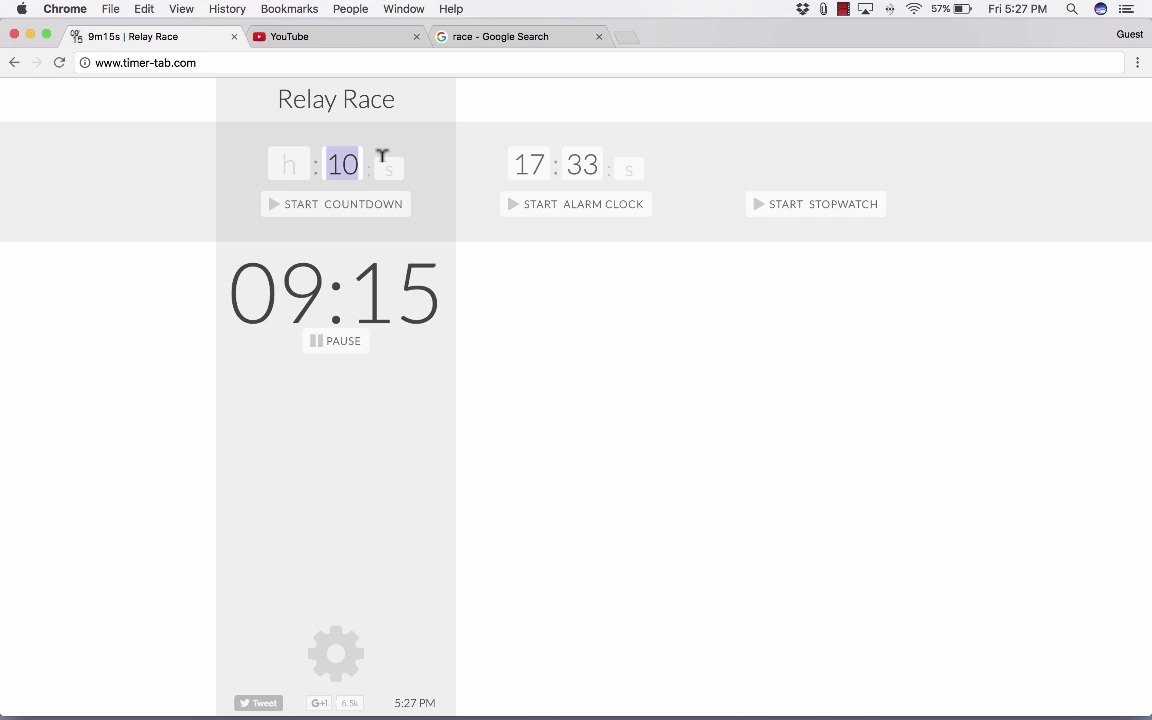
{"action": "type", "text": "56"}
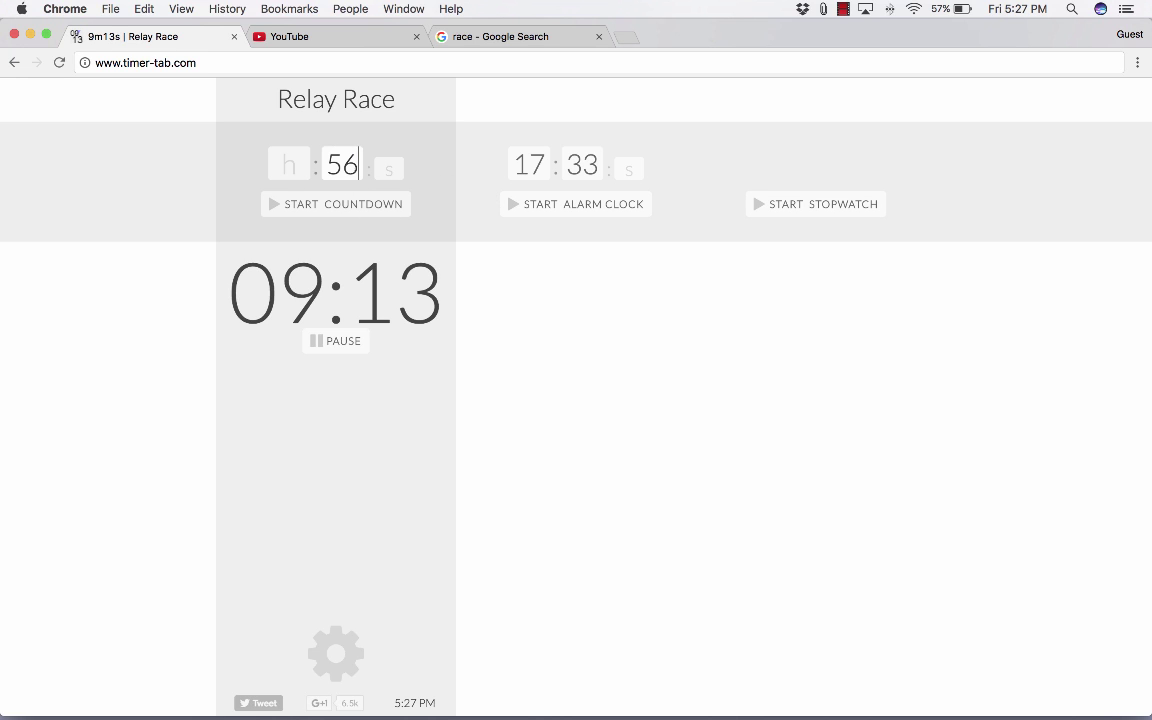
{"action": "key", "text": "BackSpace"}
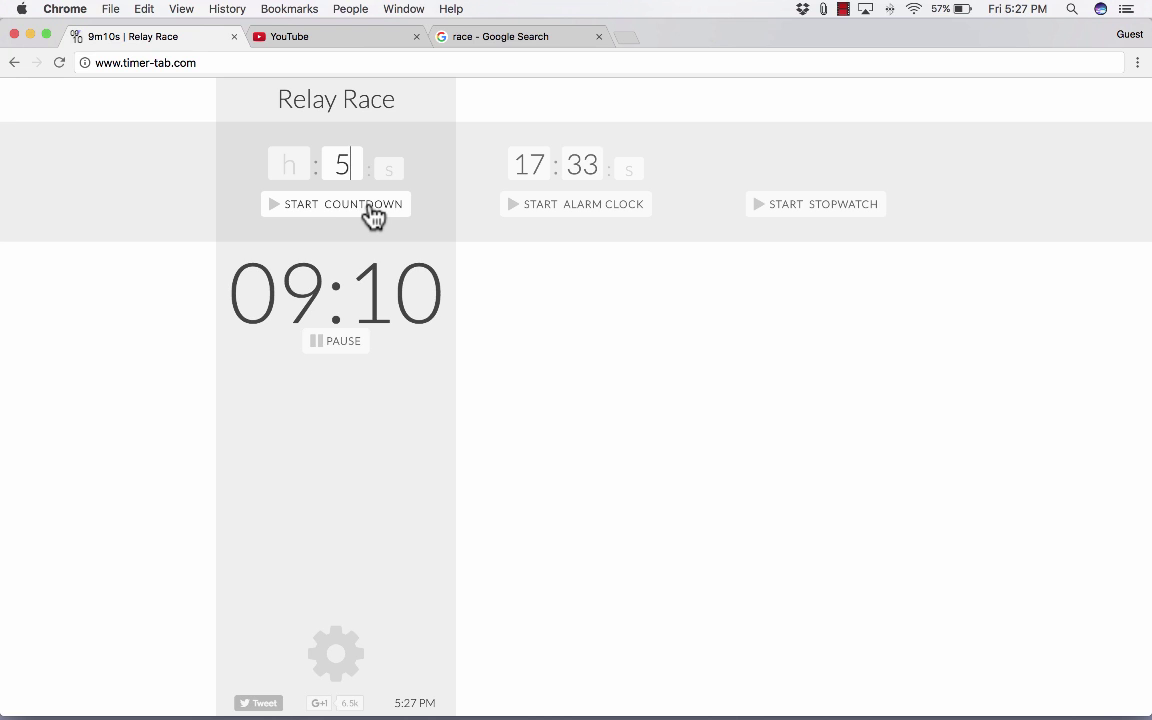
{"action": "left_click", "coordinate": [373, 216]}
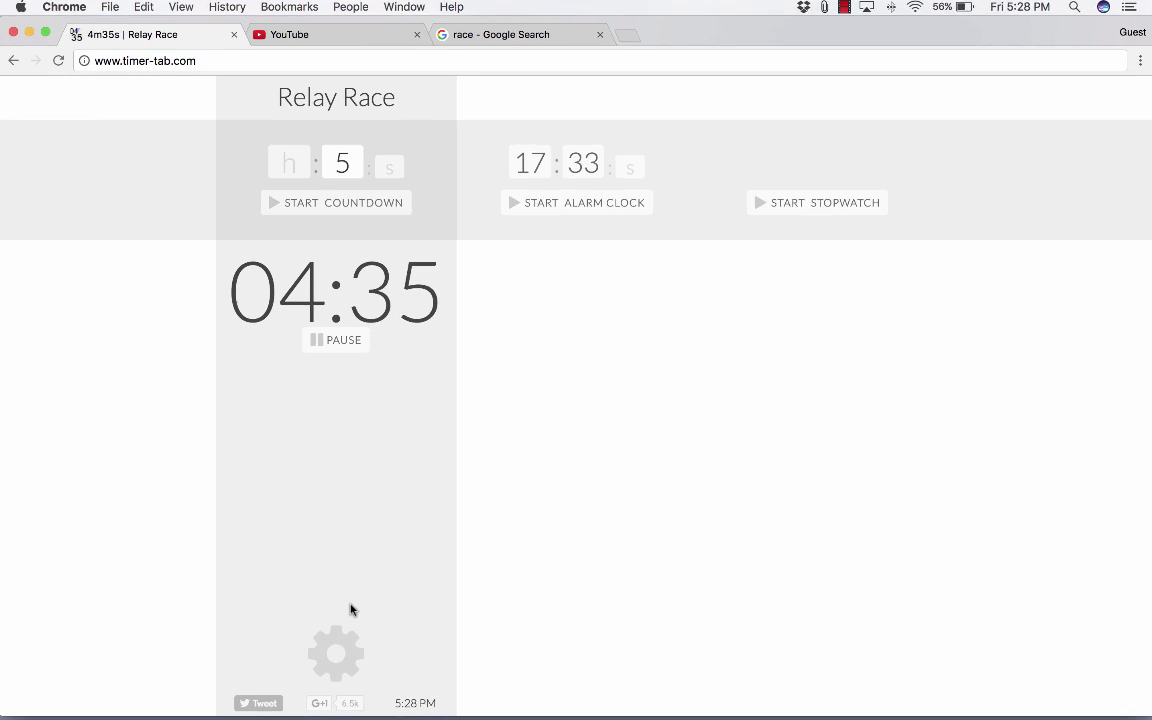
{"action": "mouse_move", "coordinate": [340, 637]}
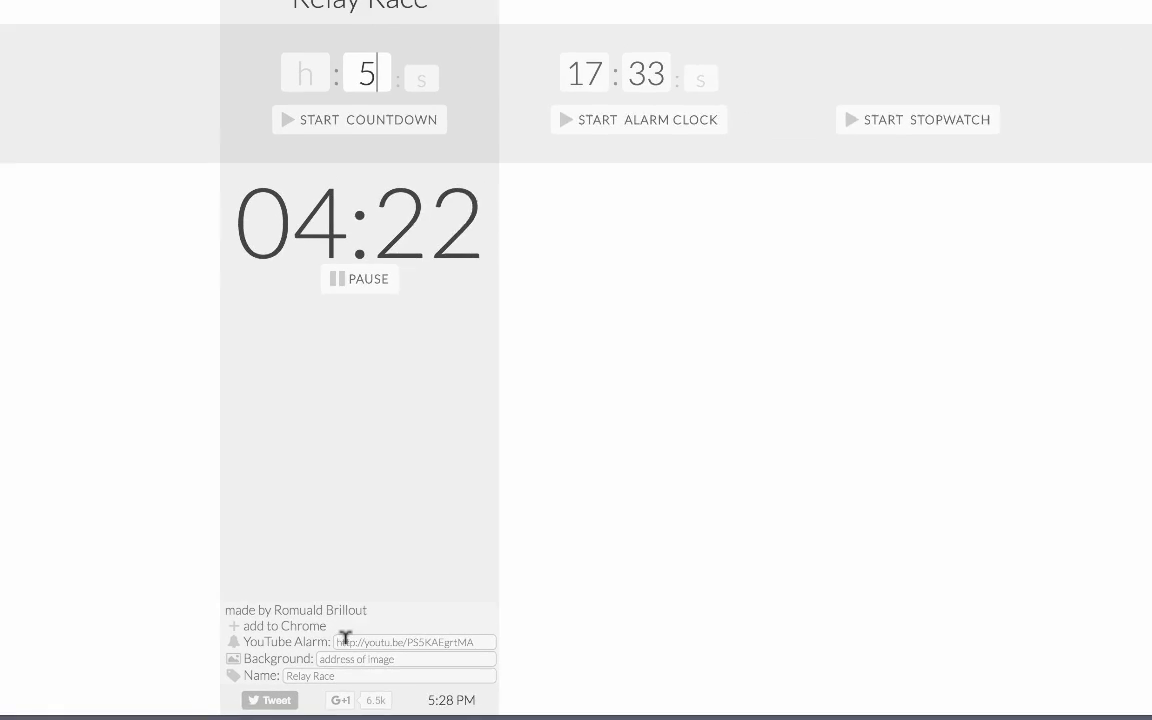
Search YouTube for 'the final countdow', copy Europe's video URL, and pause playback
{"action": "left_click", "coordinate": [347, 40]}
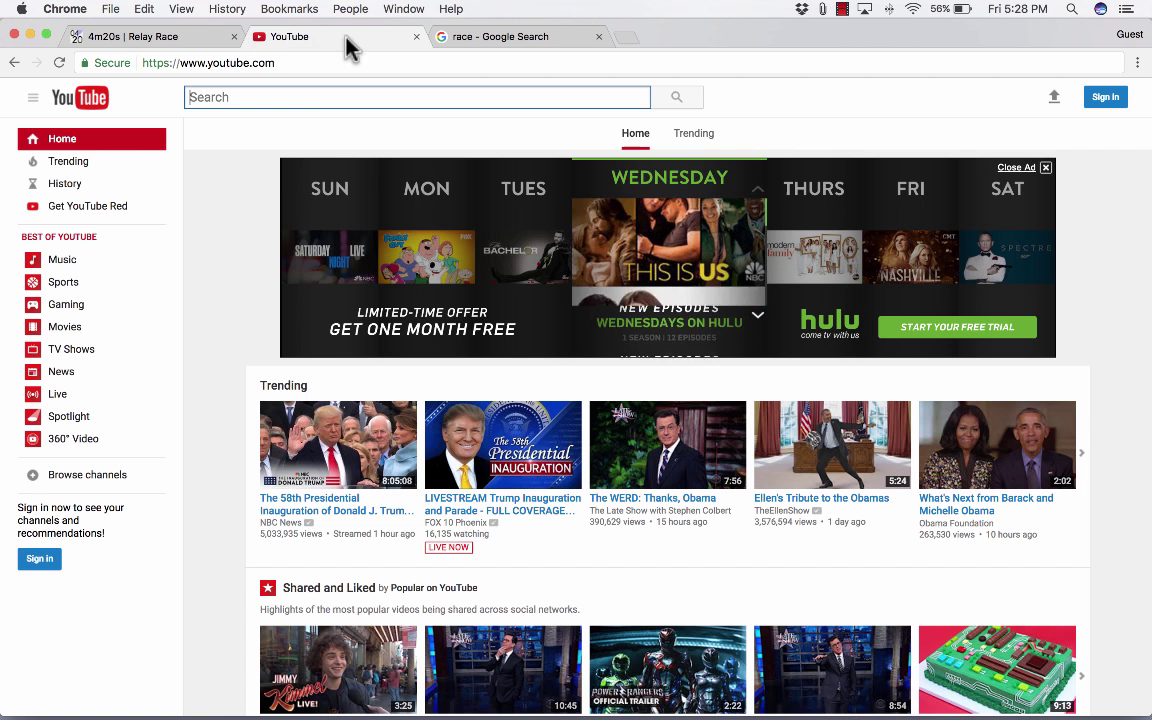
{"action": "left_click", "coordinate": [325, 91]}
{"action": "type", "text": "the final count"}
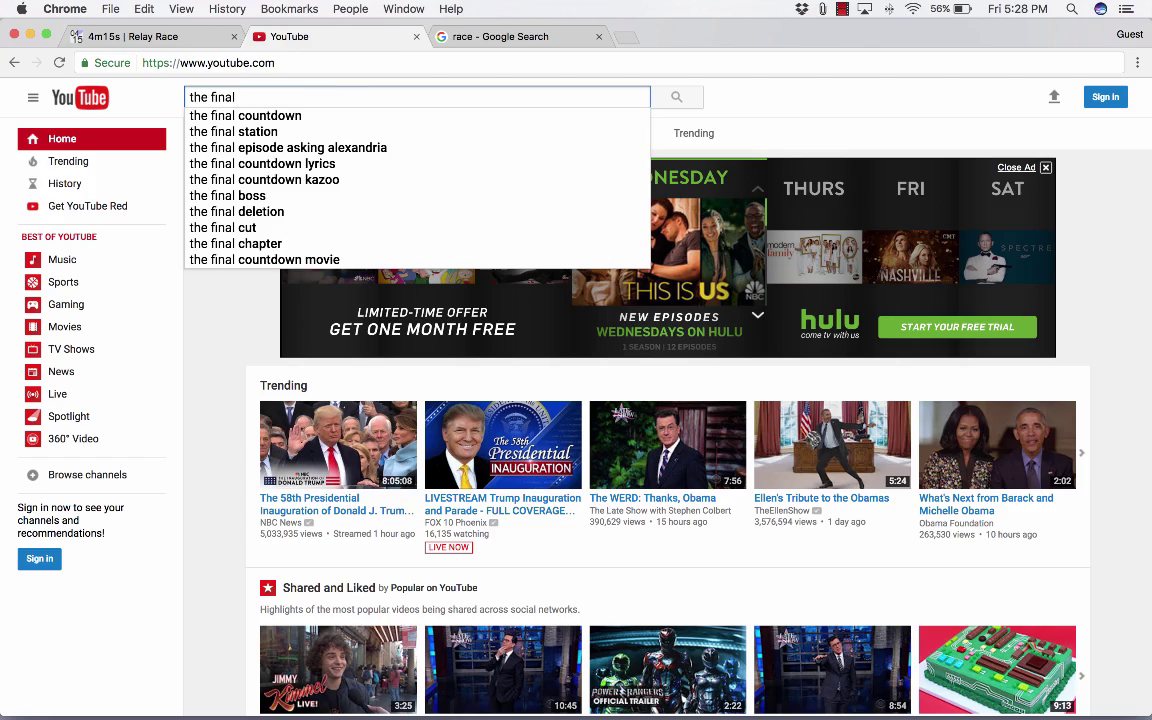
{"action": "type", "text": "down europe"}
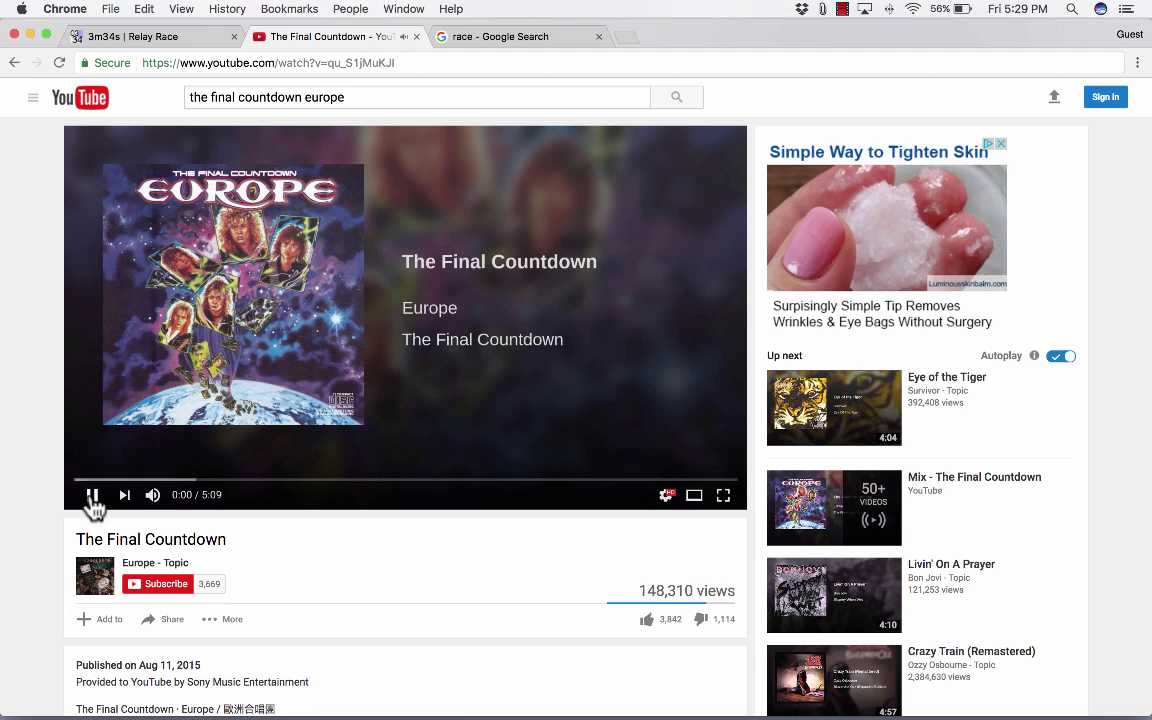
{"action": "left_click", "coordinate": [300, 62]}
{"action": "key", "text": "super+c"}
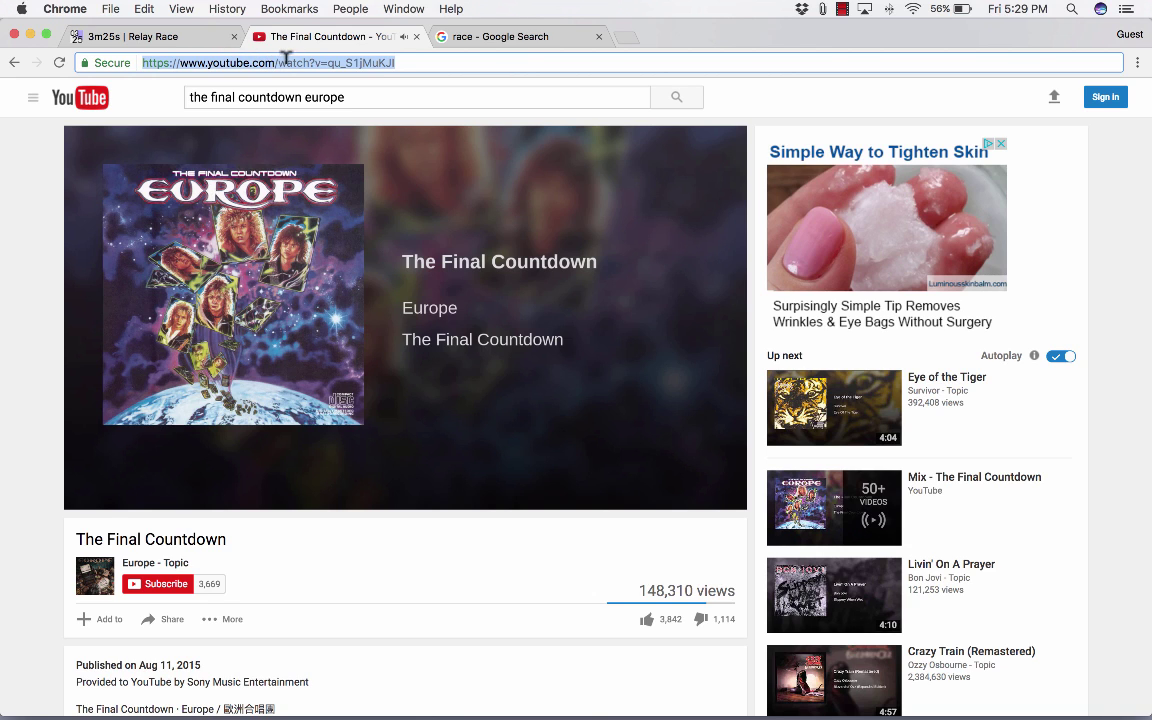
{"action": "left_click", "coordinate": [90, 498]}
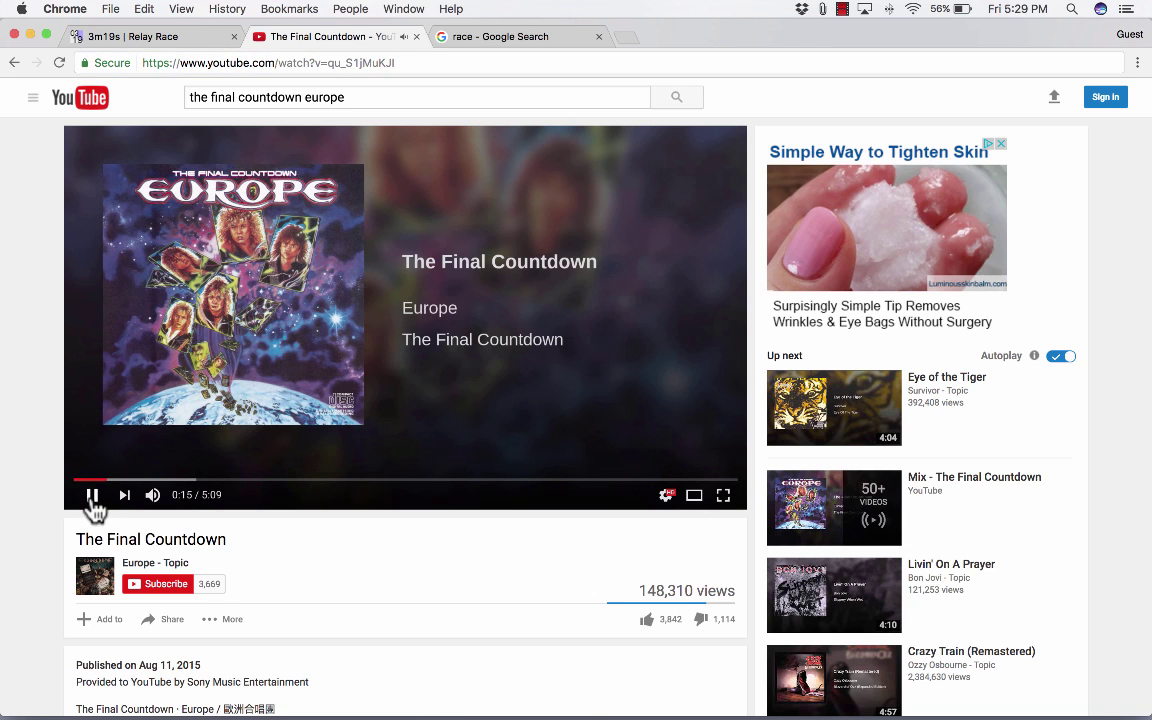
{"action": "left_click", "coordinate": [175, 38]}
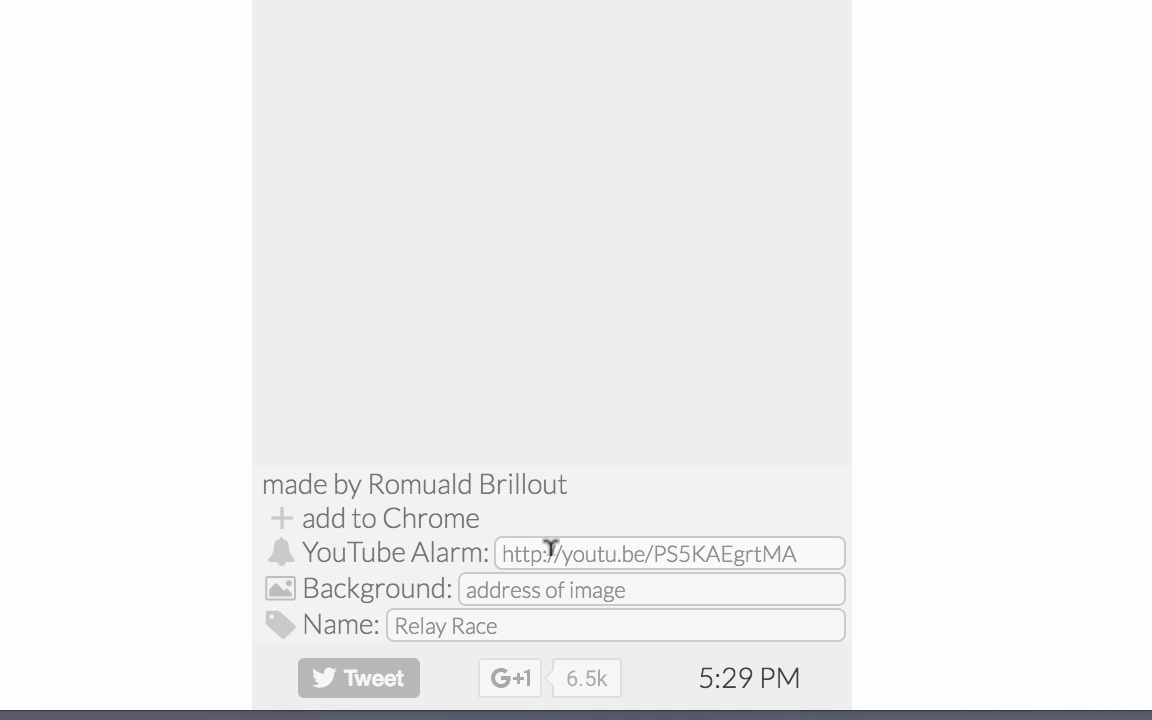
Replace the old YouTube Alarm link with The Final Countdown video URL
{"action": "double_click", "coordinate": [548, 553]}
{"action": "left_click_drag", "start_coordinate": [565, 553], "coordinate": [800, 553]}
{"action": "key", "text": "BackSpace"}
{"action": "key", "text": "BackSpace"}
{"action": "key", "text": "BackSpace"}
{"action": "key", "text": "BackSpace"}
{"action": "key", "text": "BackSpace"}
{"action": "key", "text": "BackSpace"}
{"action": "key", "text": "BackSpace"}
{"action": "key", "text": "BackSpace"}
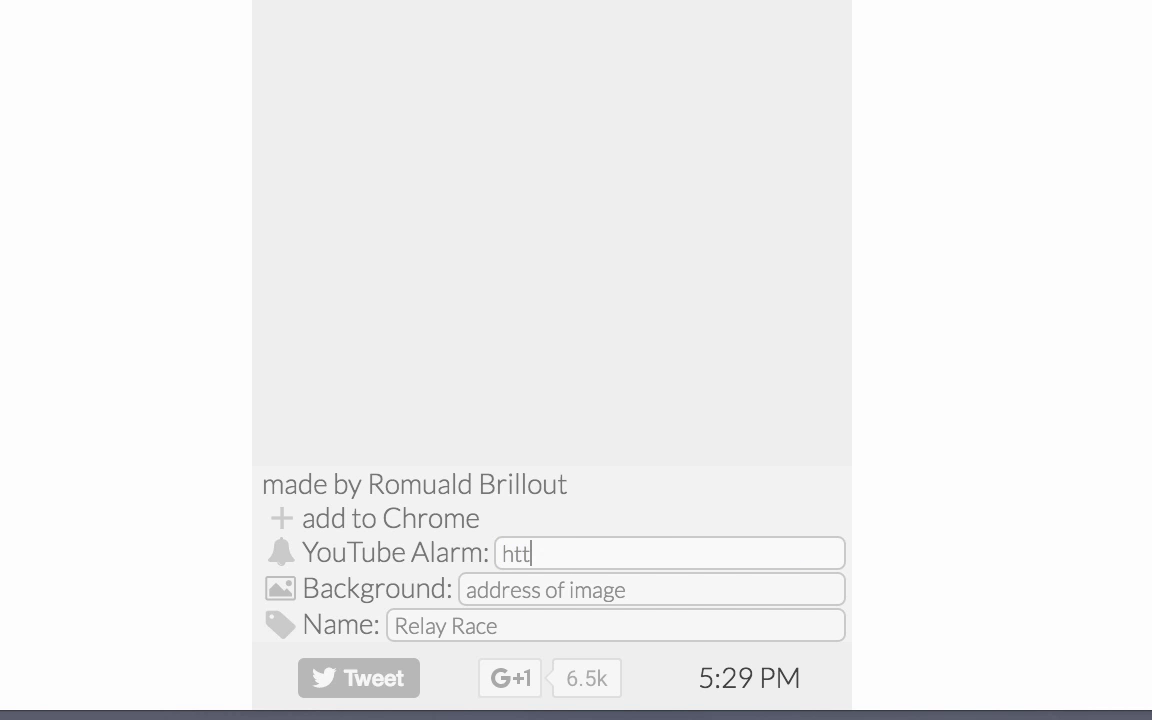
{"action": "key", "text": "super+v"}
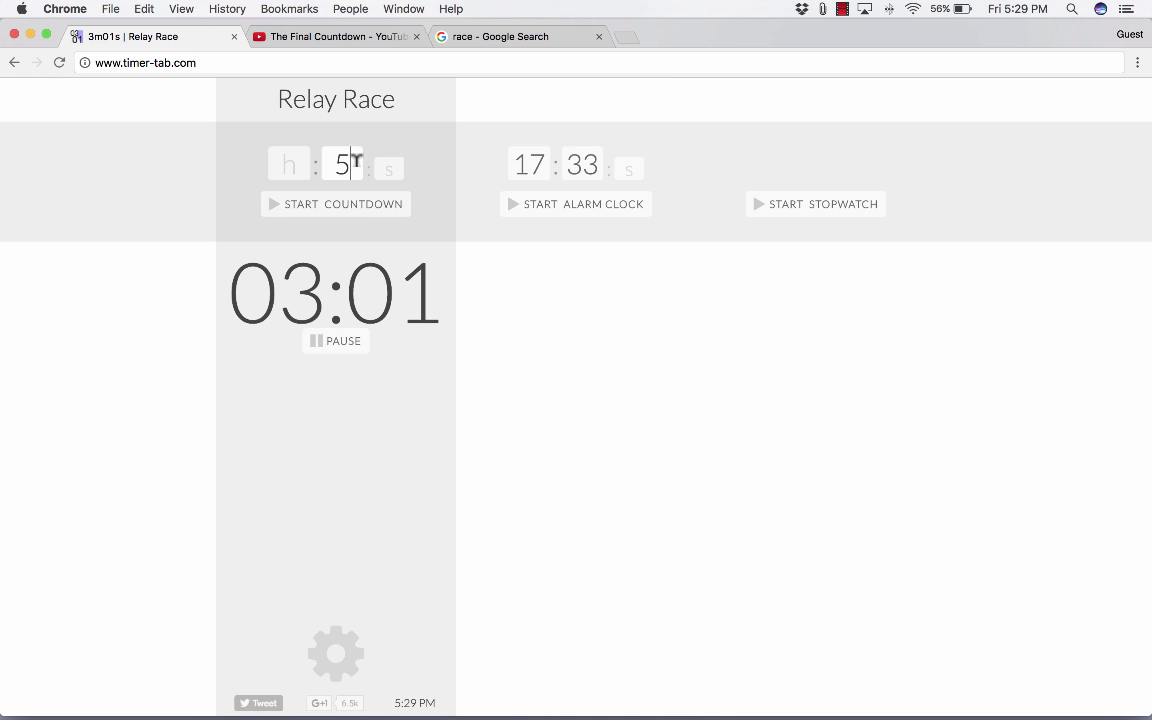
Set the countdown to 0 minutes 3 seconds, run it, and stop the alarm song at zero
{"action": "double_click", "coordinate": [355, 160]}
{"action": "type", "text": "0"}
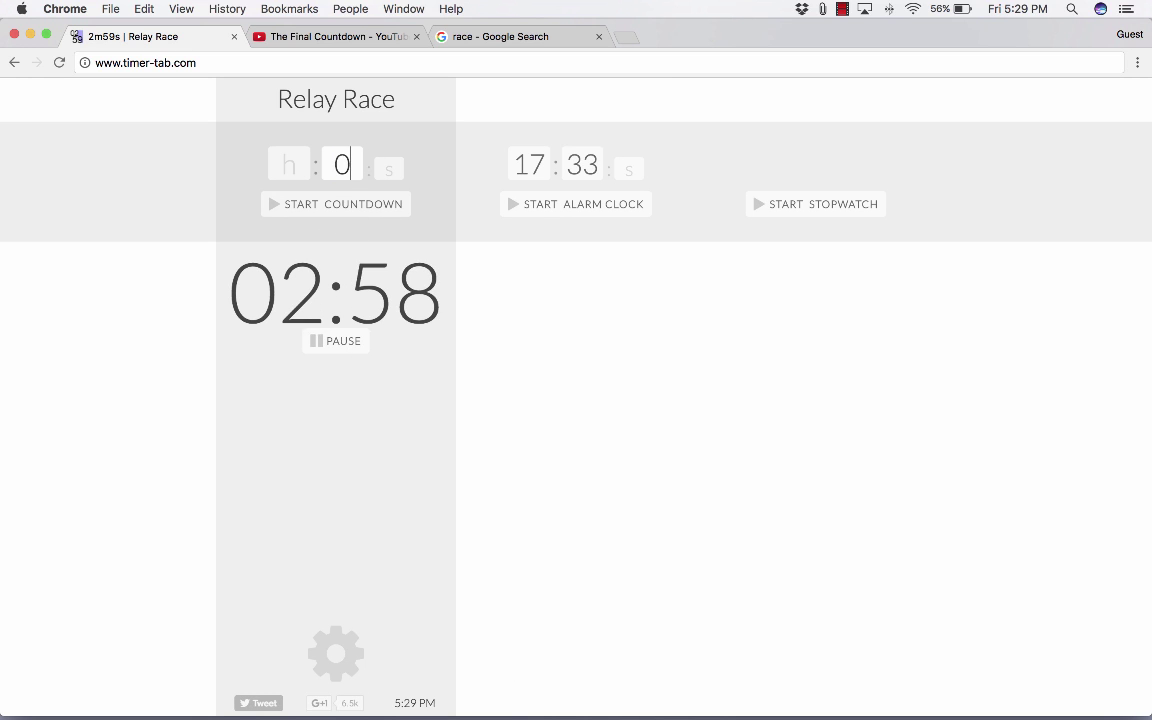
{"action": "left_click", "coordinate": [391, 164]}
{"action": "type", "text": "3"}
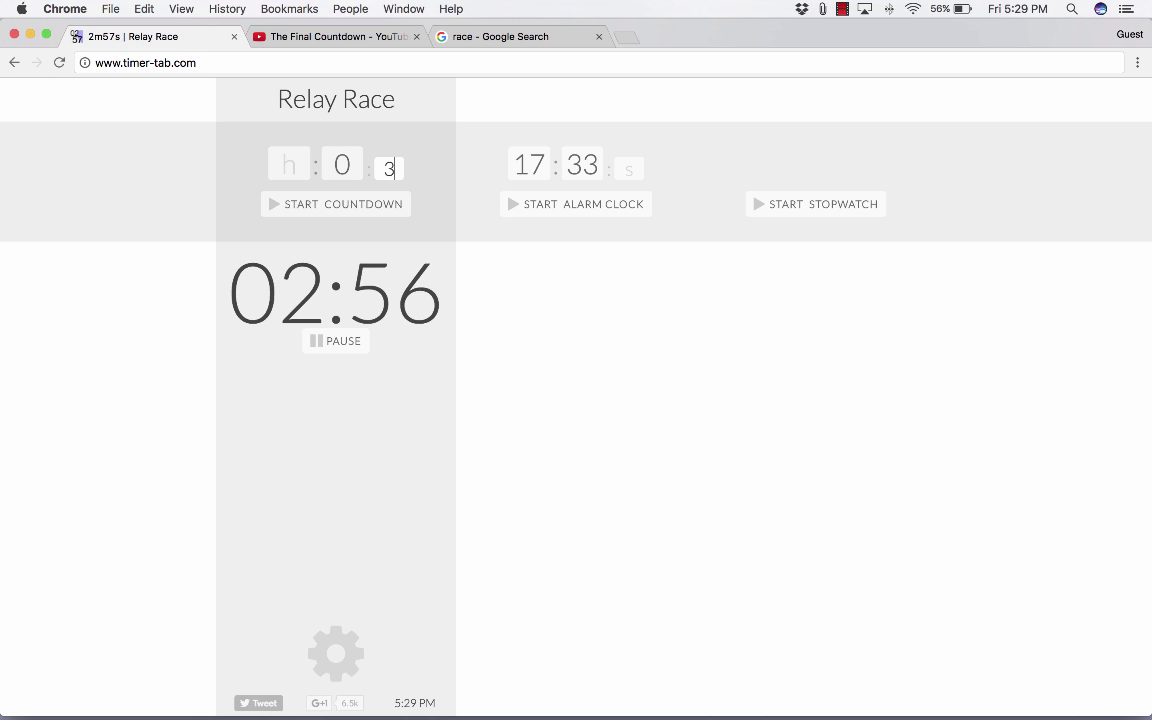
{"action": "left_click", "coordinate": [355, 205]}
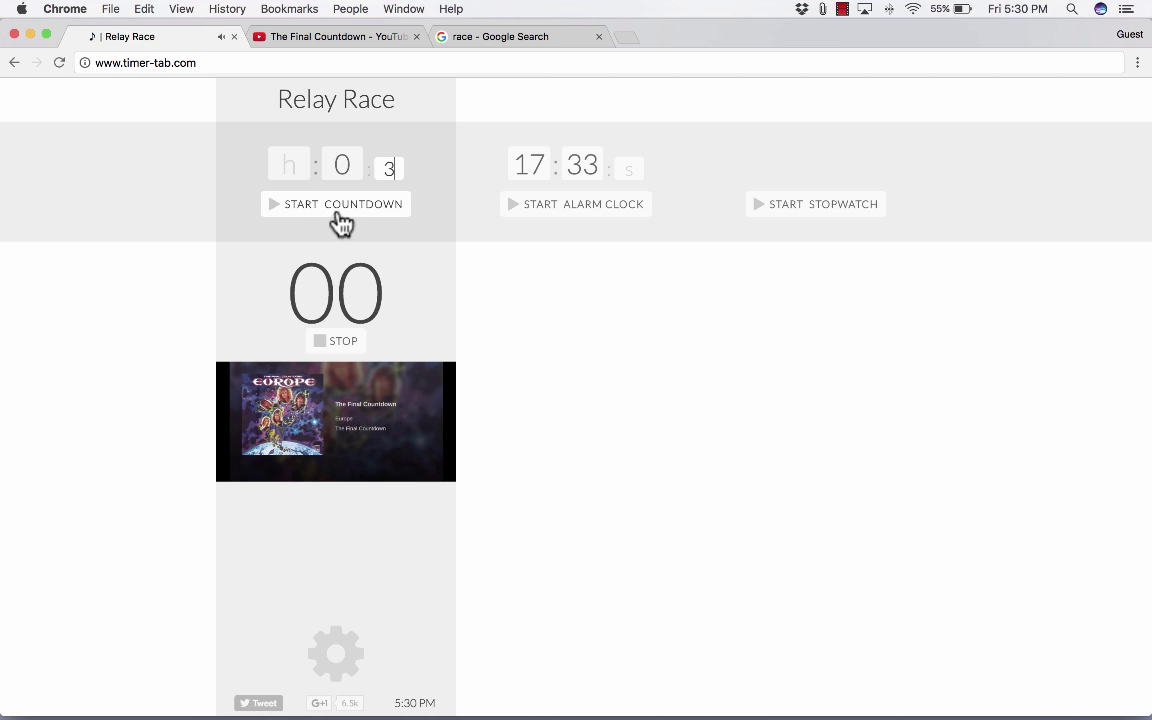
{"action": "left_click", "coordinate": [337, 341]}
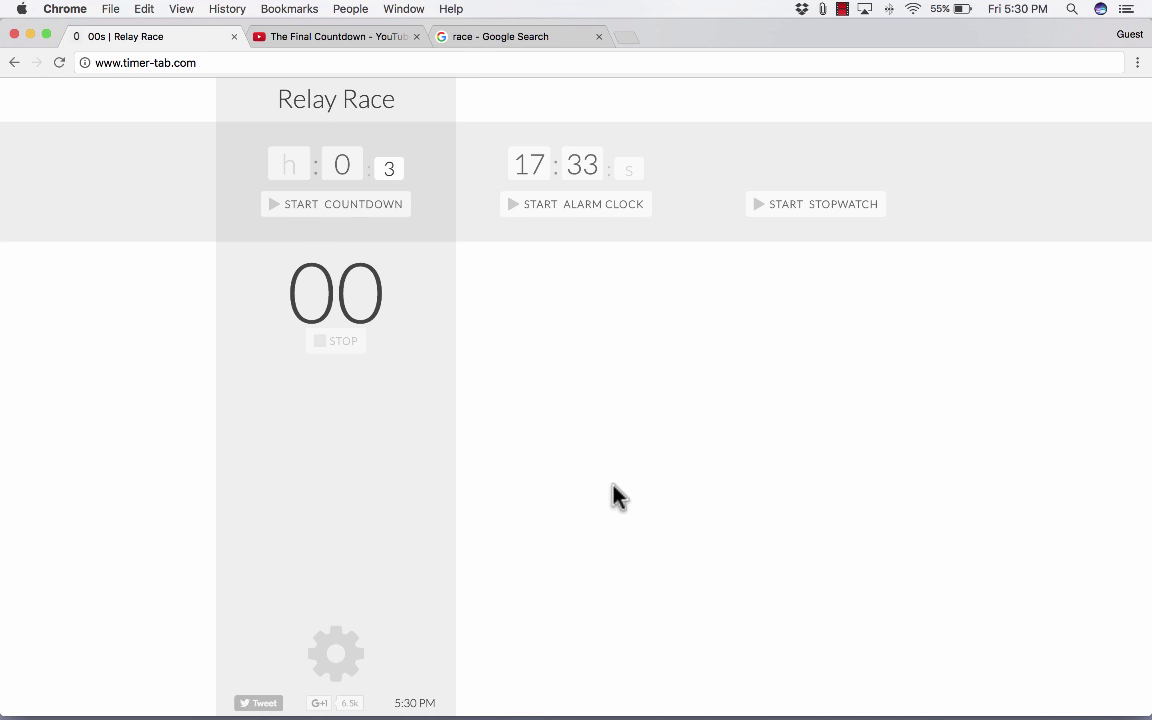
Start the alarm clock and stopwatch, then rerun the 3-second countdown
{"action": "left_click", "coordinate": [600, 206]}
{"action": "left_click", "coordinate": [825, 208]}
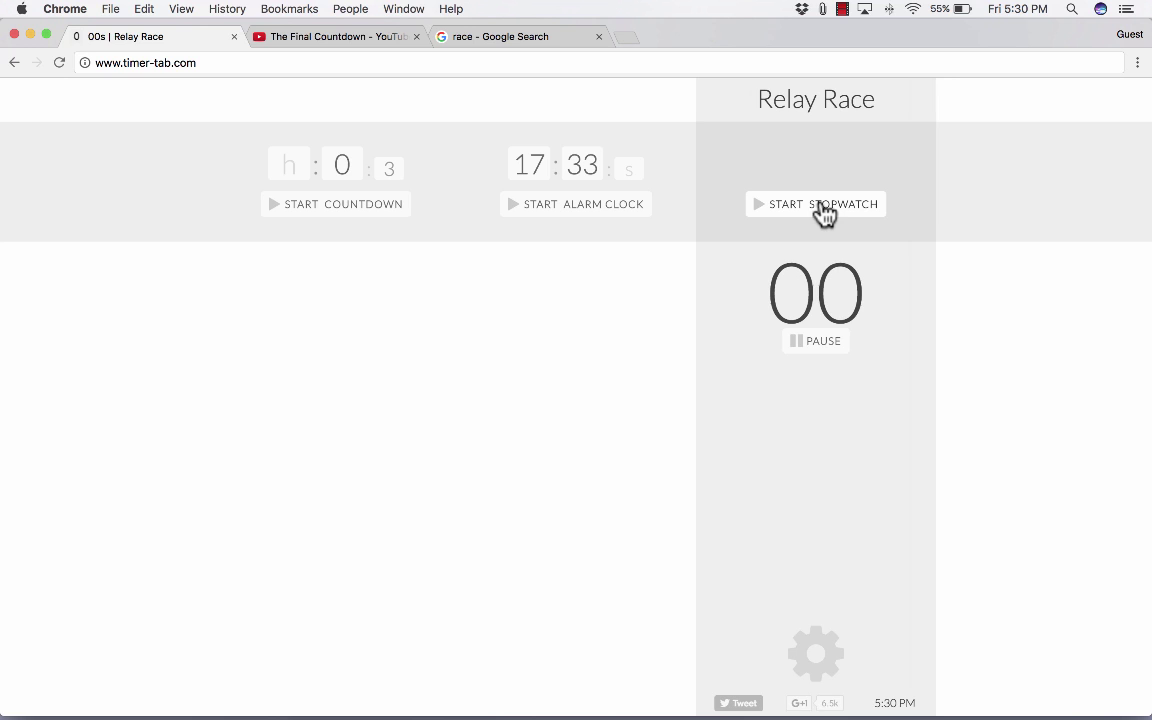
{"action": "left_click", "coordinate": [356, 206]}
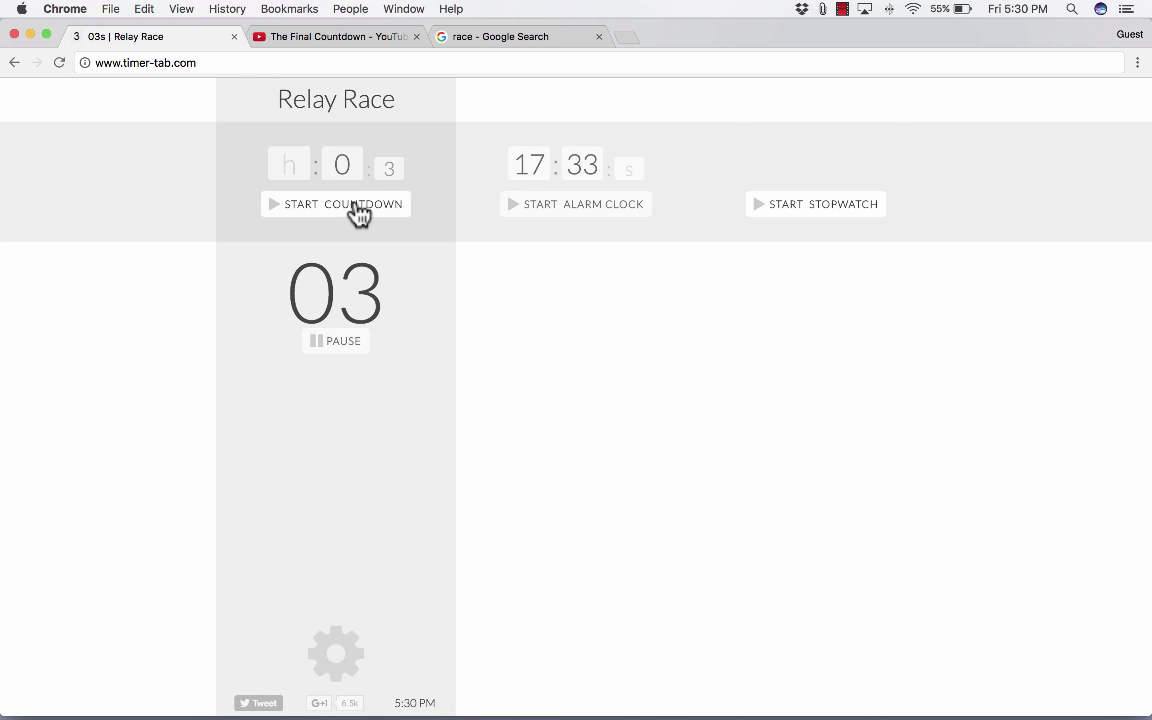